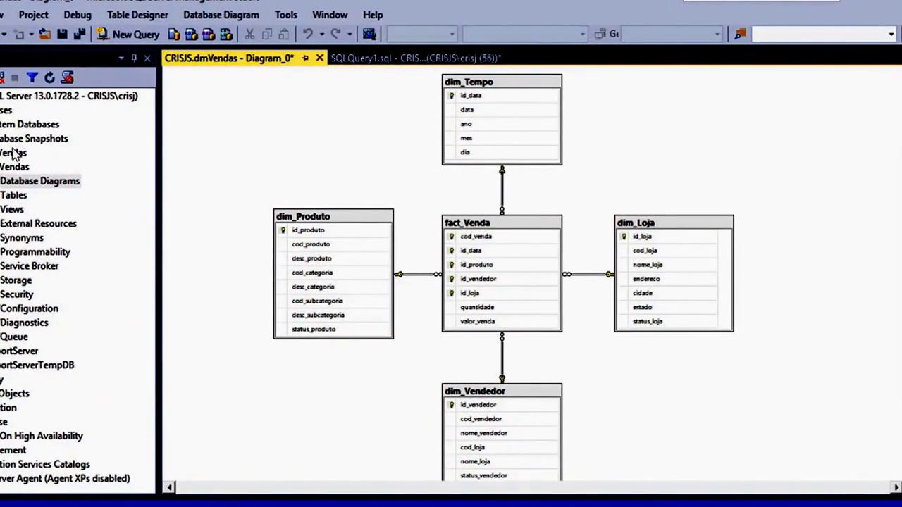
Step: Select the Database Diagrams folder under Vendas in Object Explorer
{"action": "left_click", "coordinate": [13, 180]}
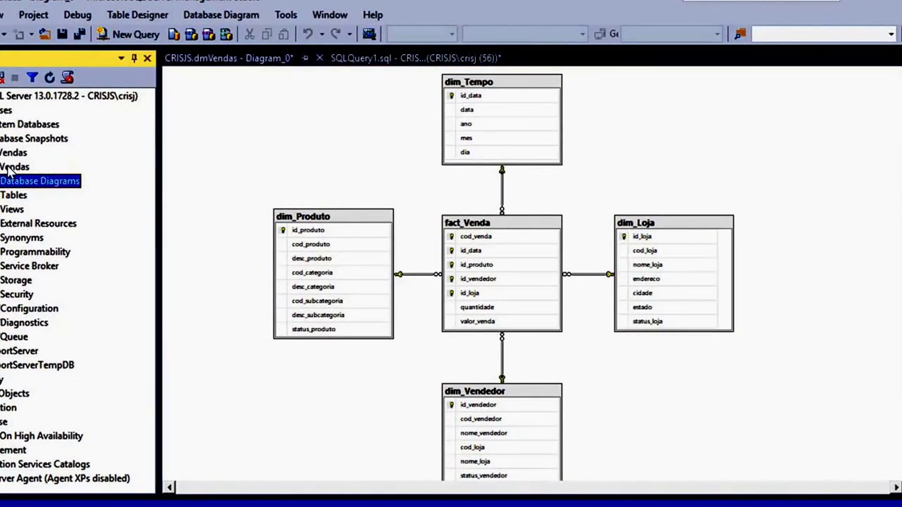
Step: Select the Vendas database, then switch over to the Power BI report
{"action": "left_click", "coordinate": [14, 167]}
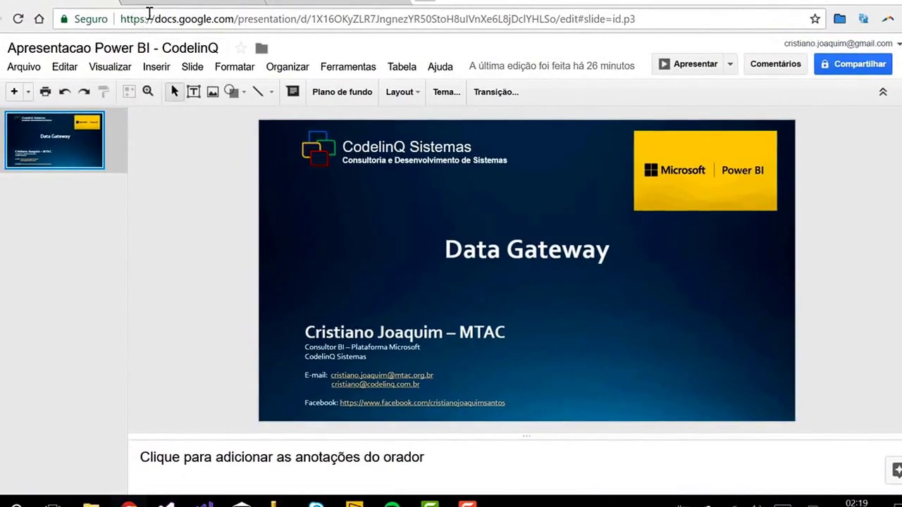
{"action": "left_click", "coordinate": [161, 3]}
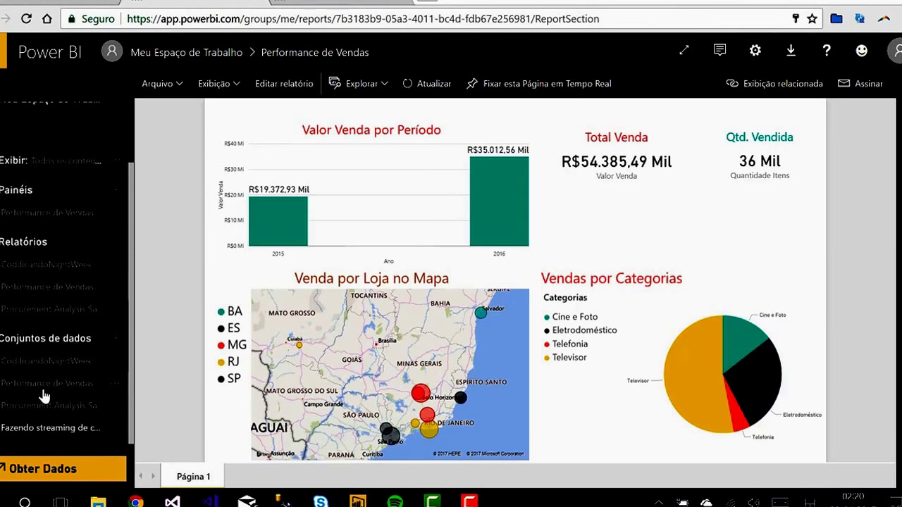
Step: Open the scheduled refresh settings for the Performance de Vendas dataset from its options menu
{"action": "left_click", "coordinate": [112, 391]}
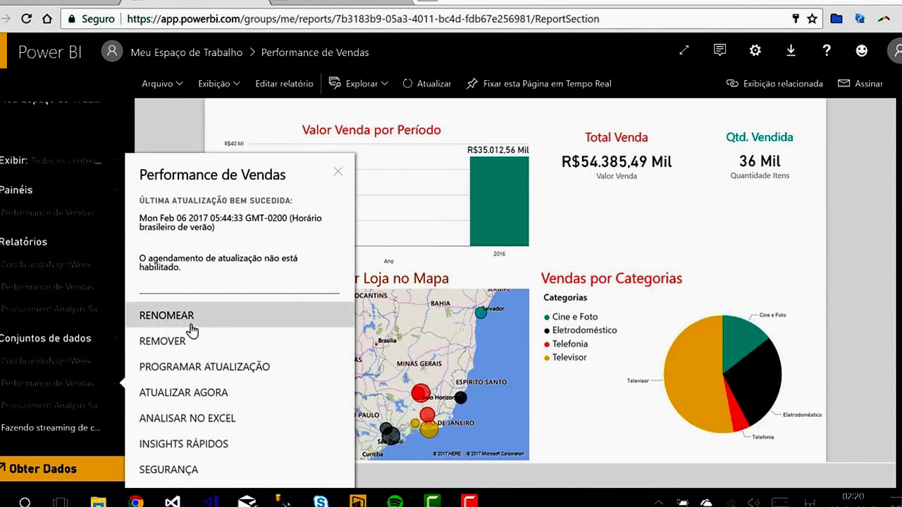
{"action": "left_click", "coordinate": [208, 369]}
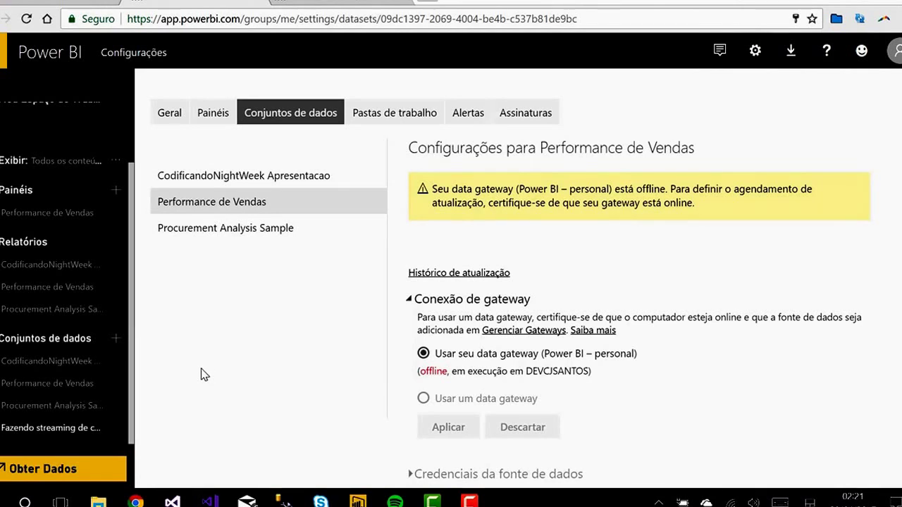
Step: Review the offline gateway connection section and go to the Gerenciar Gateways page
{"action": "left_click", "coordinate": [438, 302]}
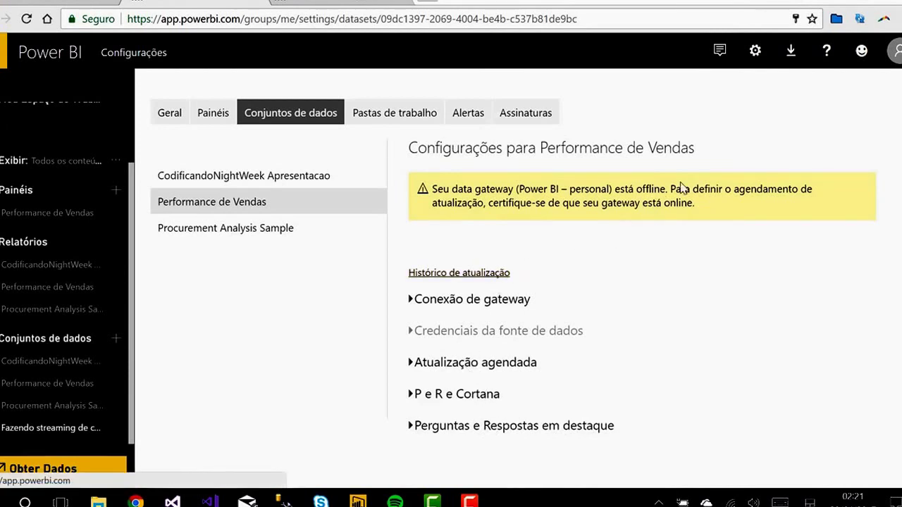
{"action": "left_click", "coordinate": [753, 58]}
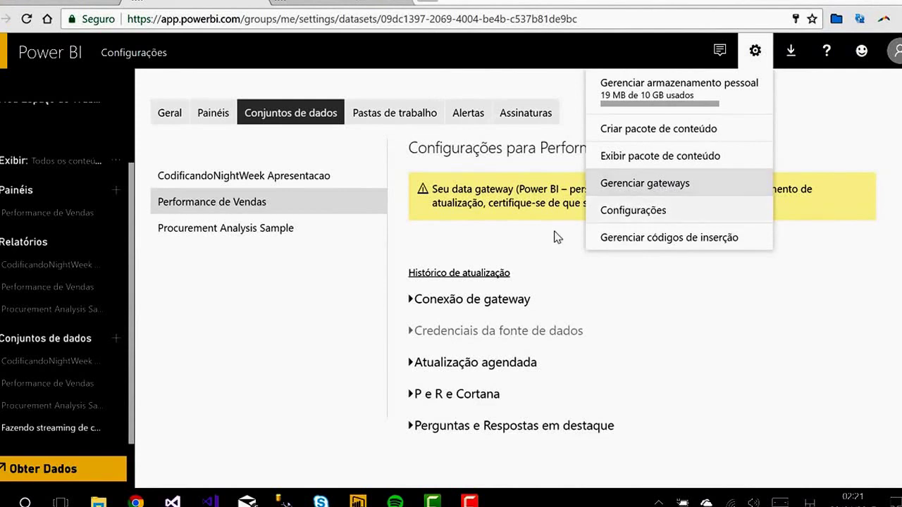
{"action": "left_click", "coordinate": [506, 301]}
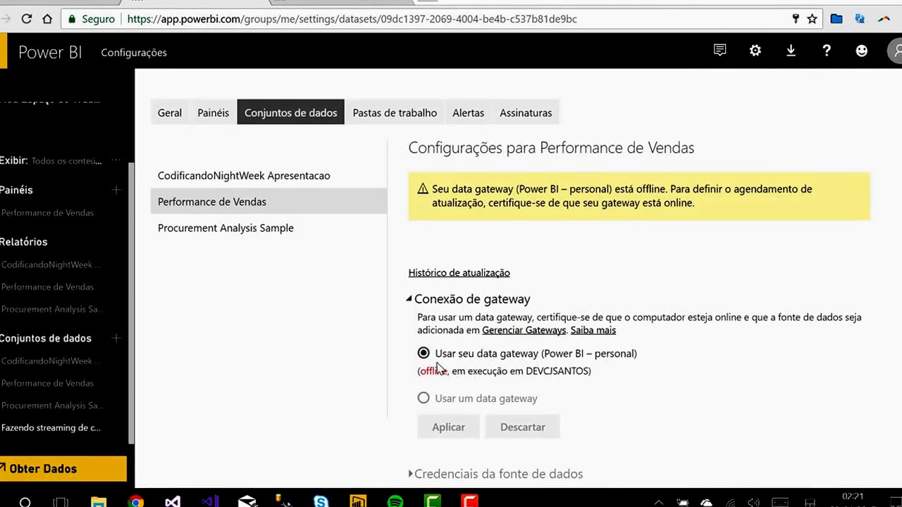
{"action": "left_click", "coordinate": [509, 330]}
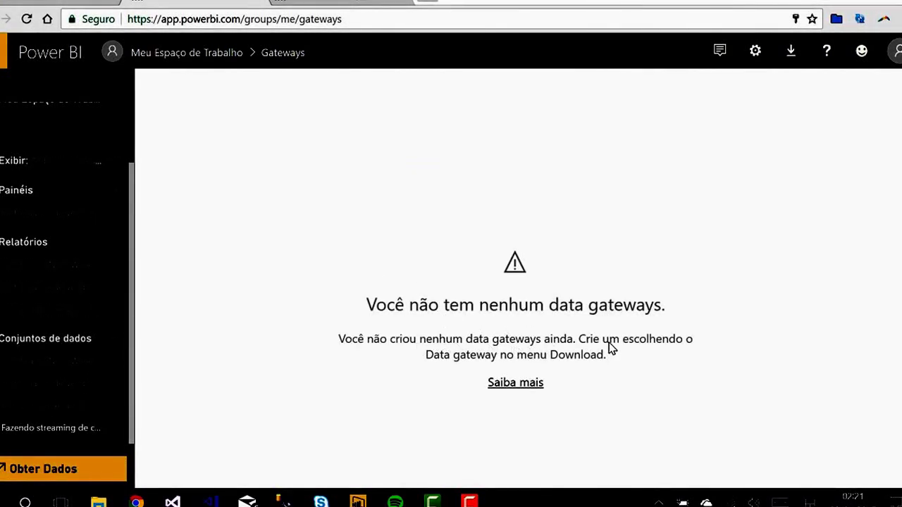
Step: Download the Data Gateway installer from the Power BI Download menu
{"action": "left_click", "coordinate": [782, 56]}
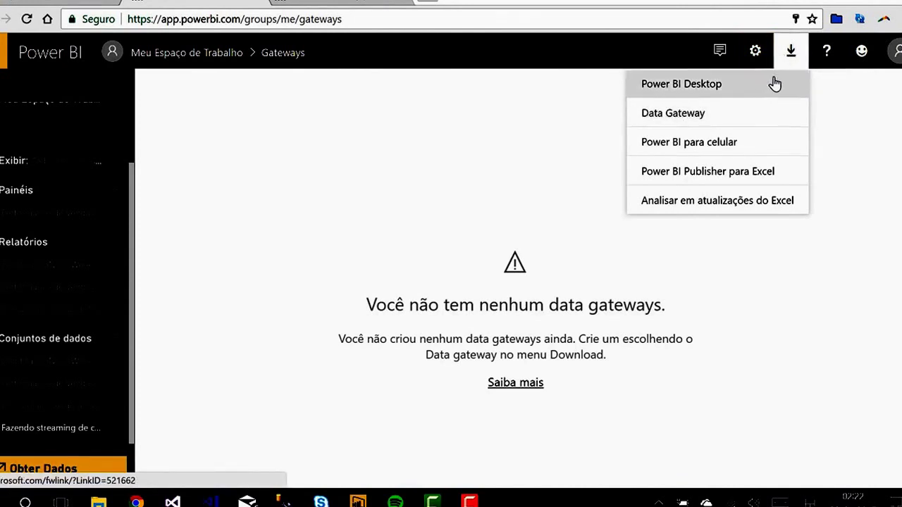
{"action": "left_click", "coordinate": [693, 116]}
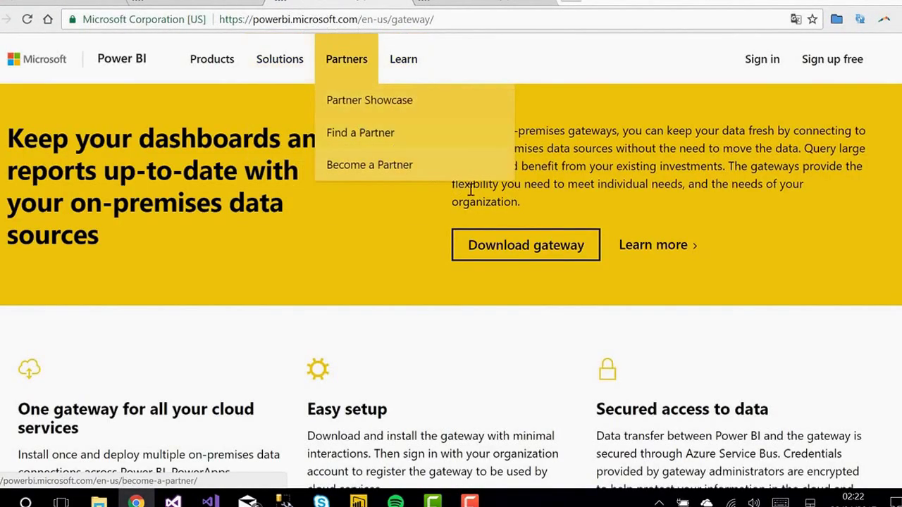
{"action": "left_click", "coordinate": [524, 246]}
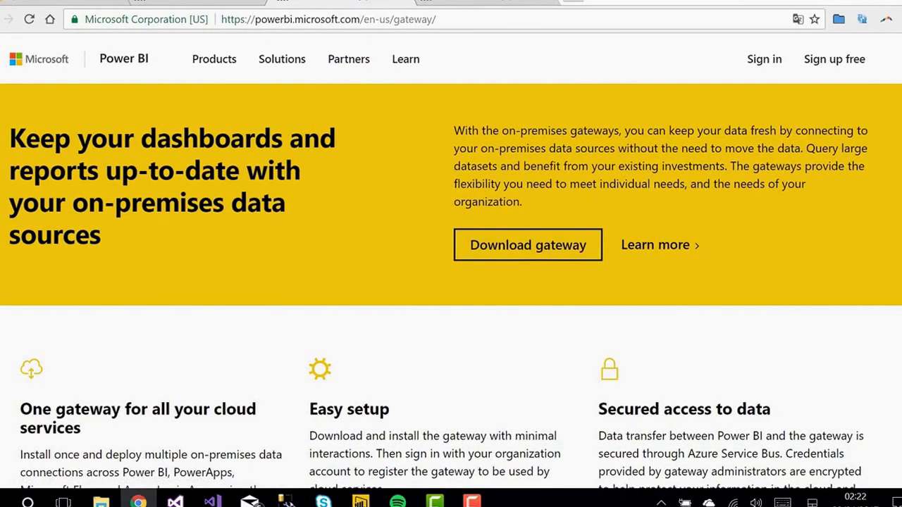
{"action": "key", "text": "super+e"}
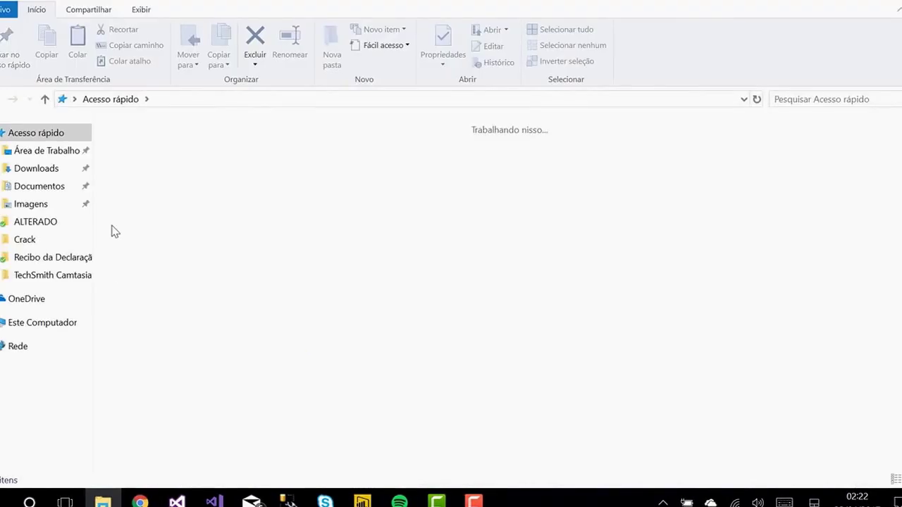
Step: Browse the Downloads folder to locate PowerBIGatewayInstall.exe
{"action": "left_click", "coordinate": [32, 167]}
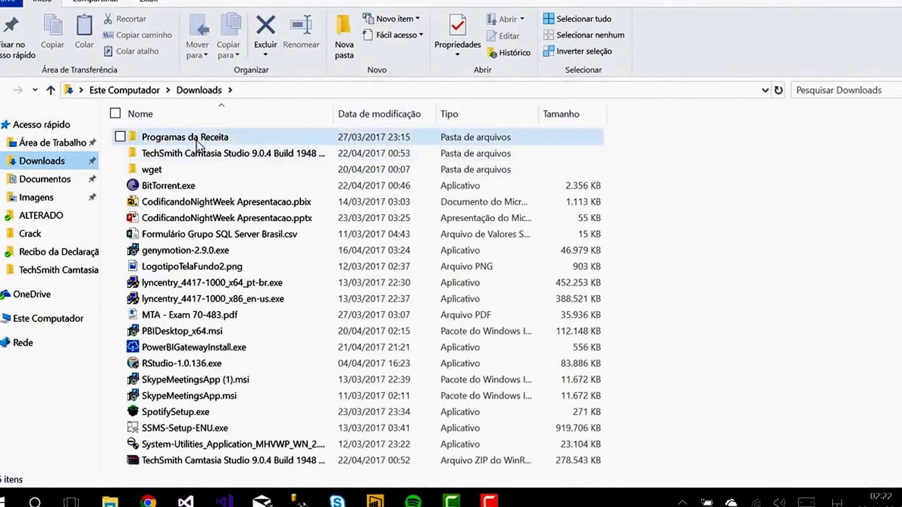
{"action": "scroll", "coordinate": [191, 232], "scroll_direction": "down", "scroll_amount": 2}
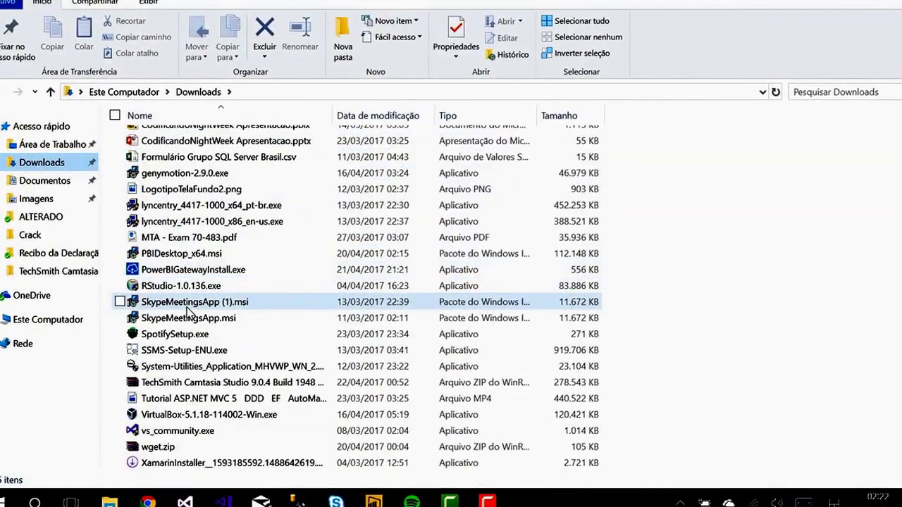
{"action": "right_click", "coordinate": [174, 270]}
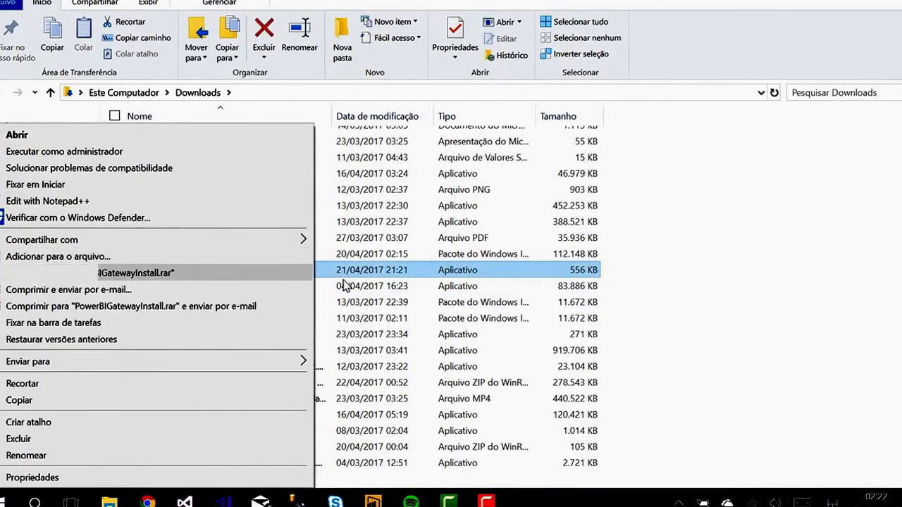
{"action": "left_click", "coordinate": [370, 277]}
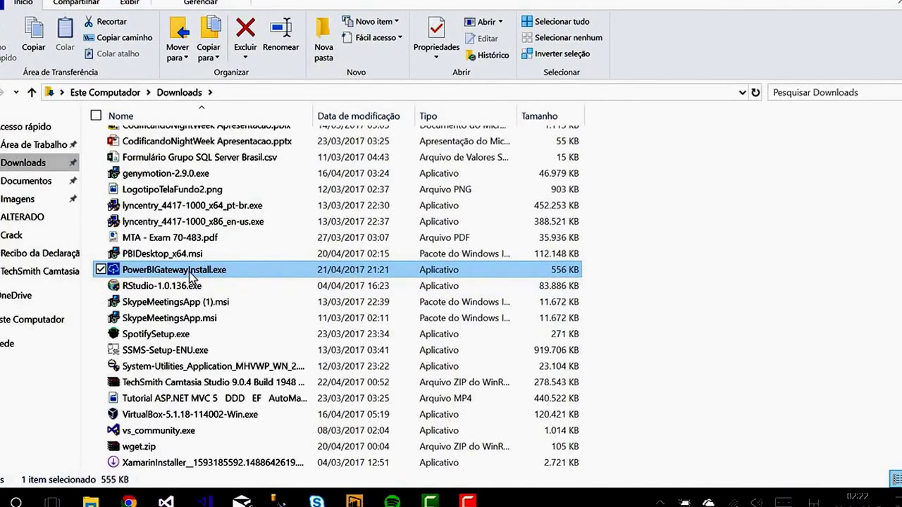
Step: Create a folder named pg in Downloads and move PowerBIGatewayInstall.exe into it
{"action": "mouse_move", "coordinate": [176, 275]}
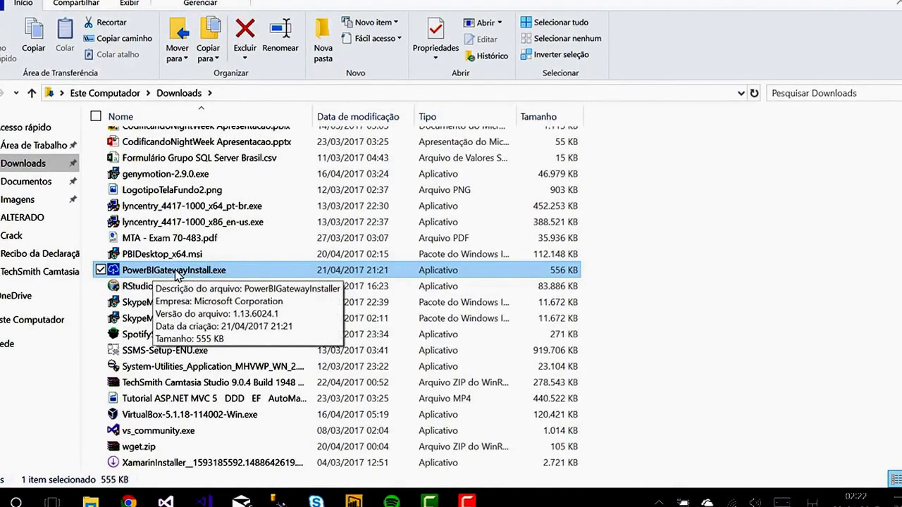
{"action": "left_click", "coordinate": [324, 62]}
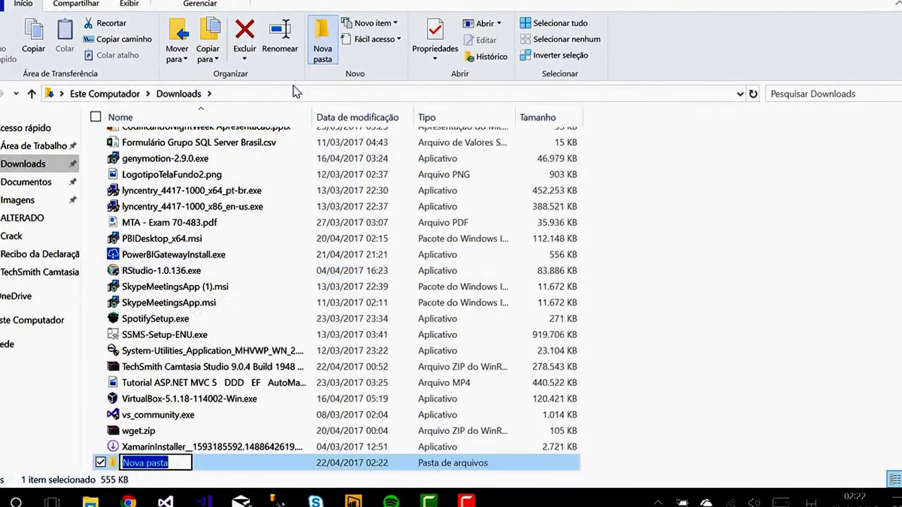
{"action": "mouse_move", "coordinate": [134, 502]}
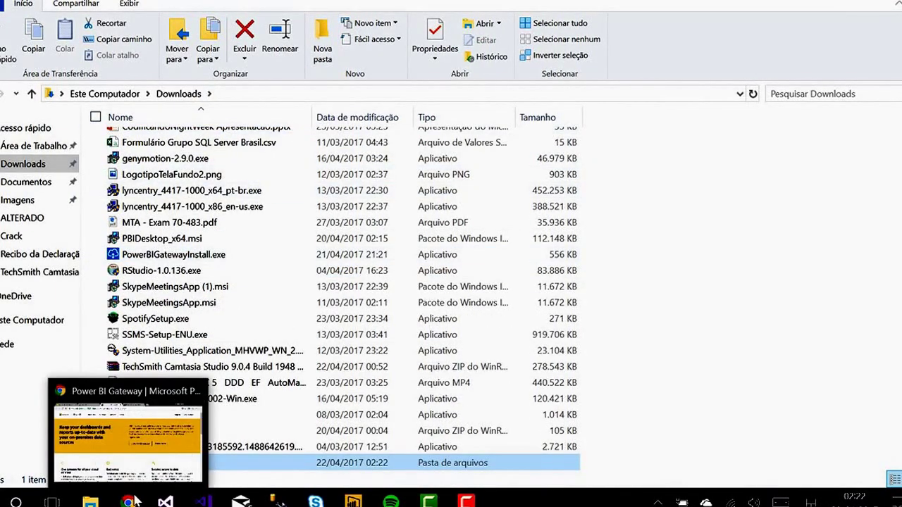
{"action": "type", "text": "pg"}
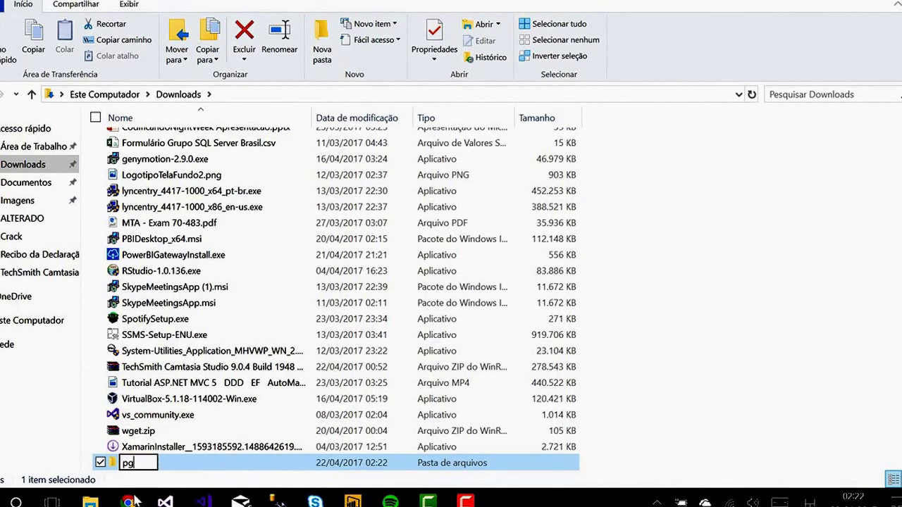
{"action": "key", "text": "Return"}
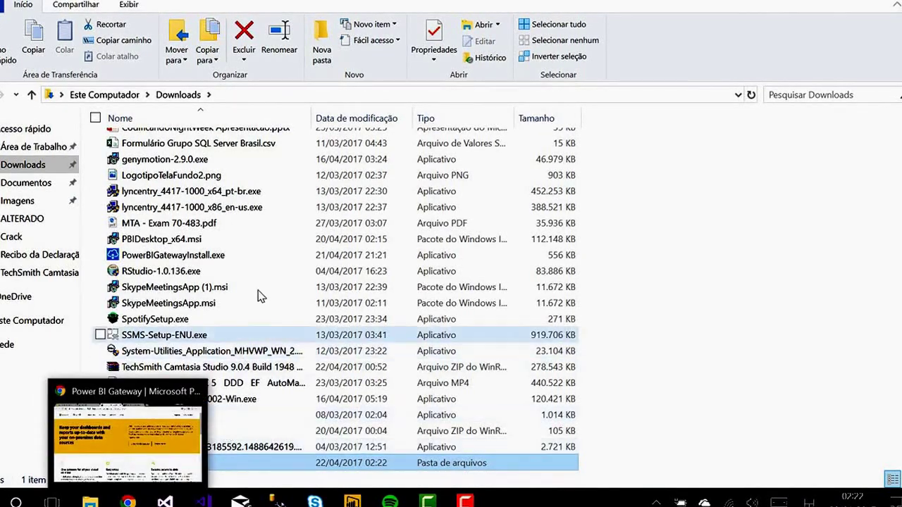
{"action": "left_click_drag", "start_coordinate": [212, 259], "coordinate": [183, 467]}
Step: Open the pg folder and select PowerBIGatewayInstall.exe
{"action": "left_click", "coordinate": [172, 466]}
{"action": "double_click", "coordinate": [170, 468]}
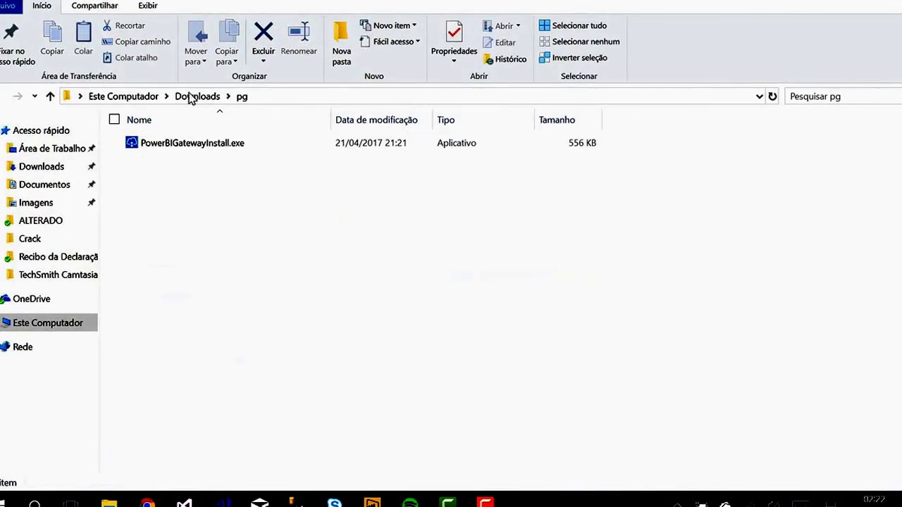
{"action": "left_click", "coordinate": [202, 151]}
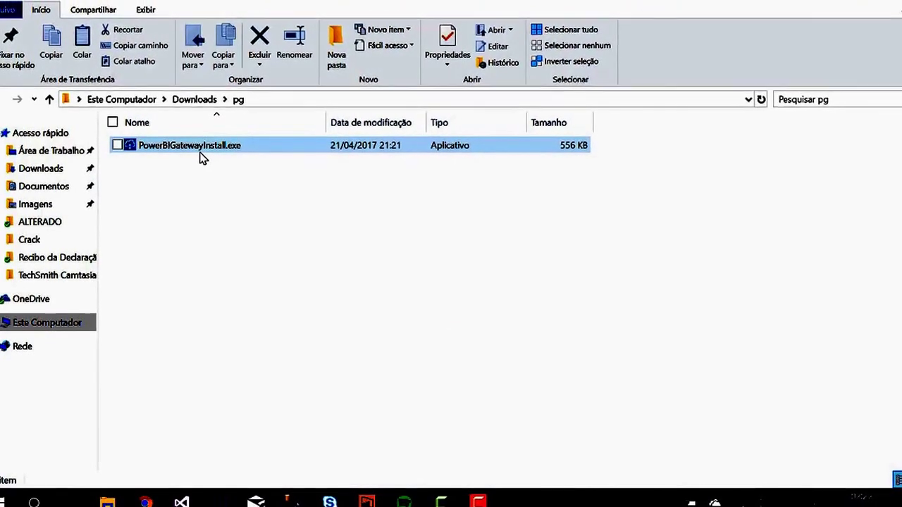
{"action": "left_click", "coordinate": [222, 449]}
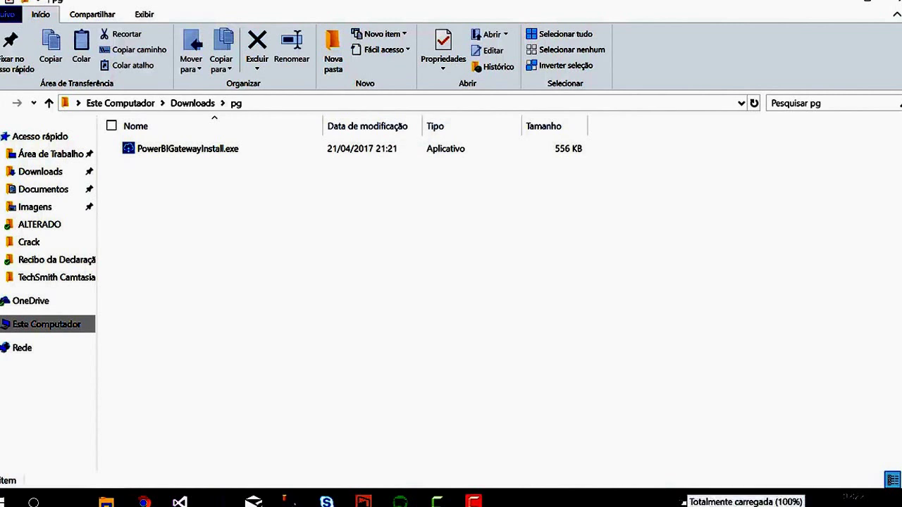
{"action": "left_click", "coordinate": [672, 502]}
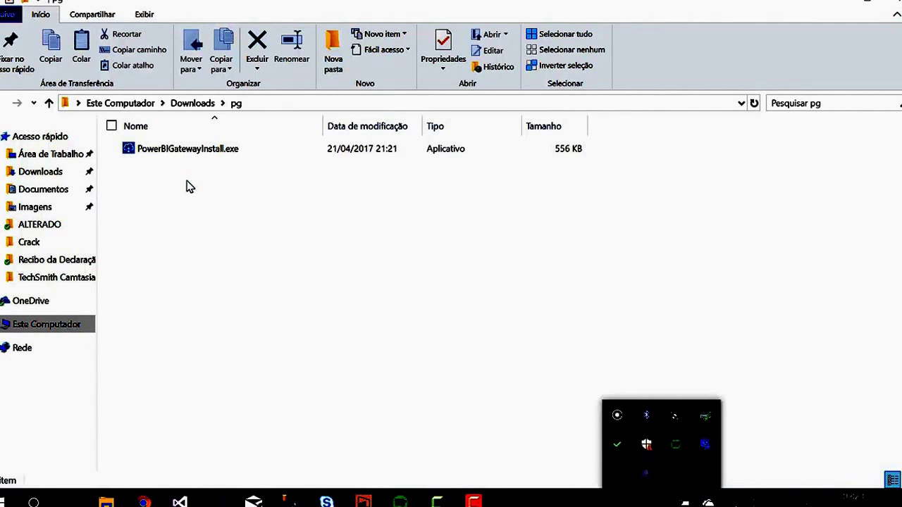
{"action": "left_click", "coordinate": [228, 157]}
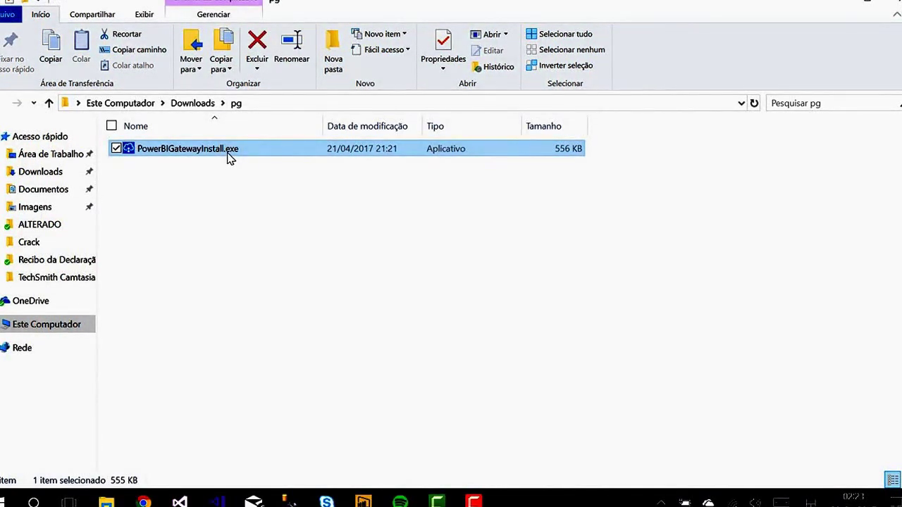
Step: Launch PowerBIGatewayInstall.exe and continue to the gateway type choice
{"action": "double_click", "coordinate": [227, 155]}
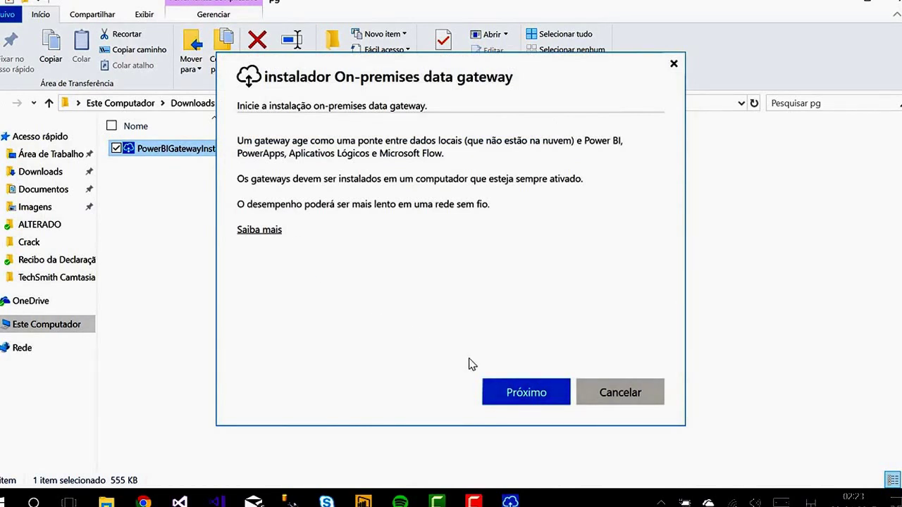
{"action": "left_click", "coordinate": [530, 394]}
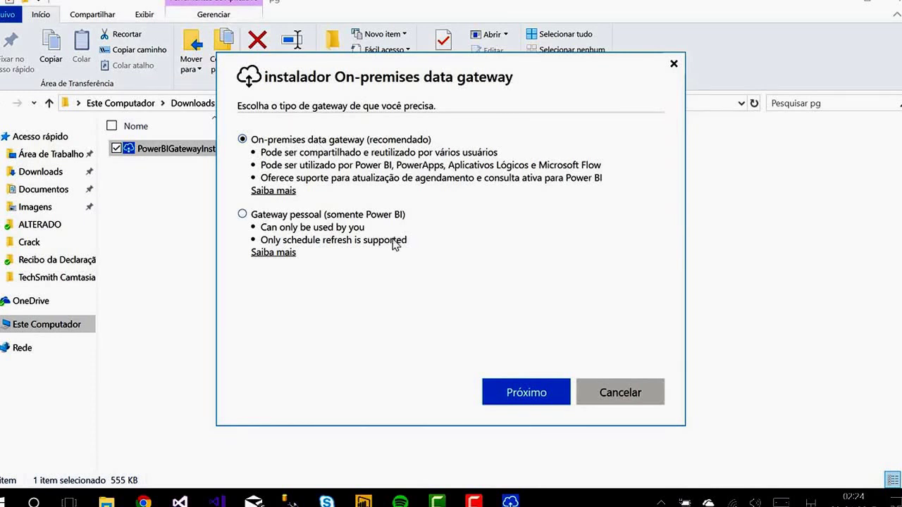
Step: Select the 'Gateway pessoal (somente Power BI)' option
{"action": "left_click", "coordinate": [272, 215]}
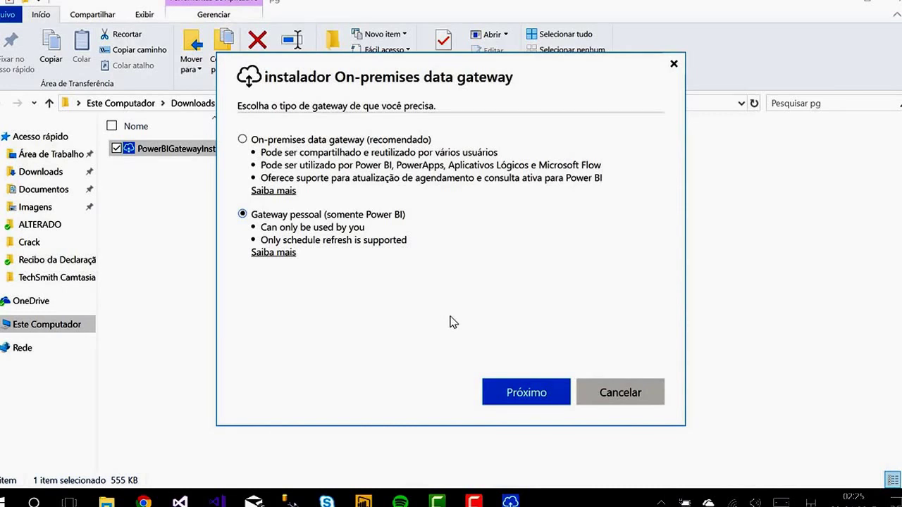
Step: Start the personal gateway setup and move past its welcome page
{"action": "left_click", "coordinate": [518, 395]}
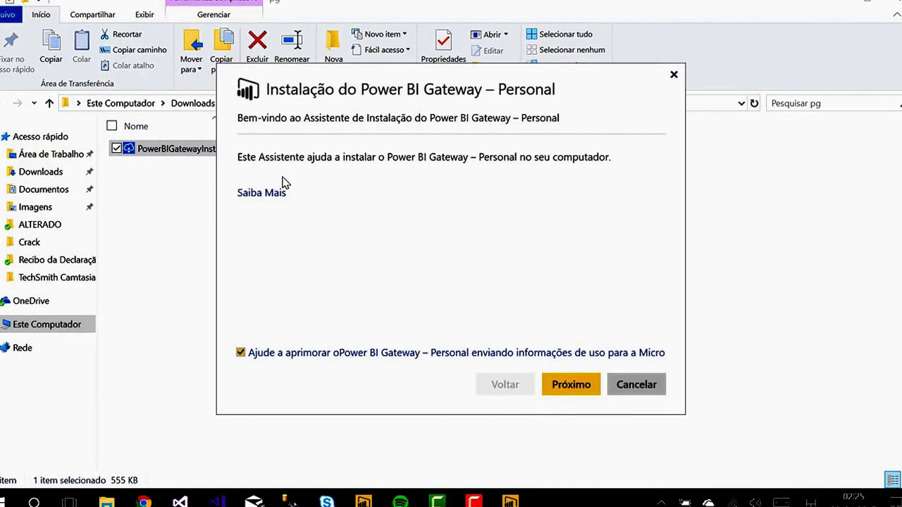
{"action": "left_click", "coordinate": [554, 393]}
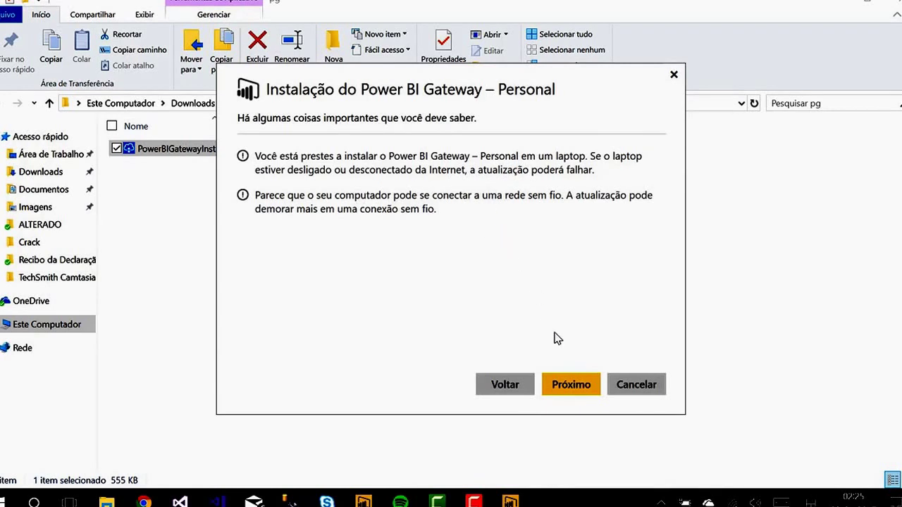
Step: Pass the warnings, accept the license terms, and review the default AppData install path
{"action": "left_click", "coordinate": [584, 379]}
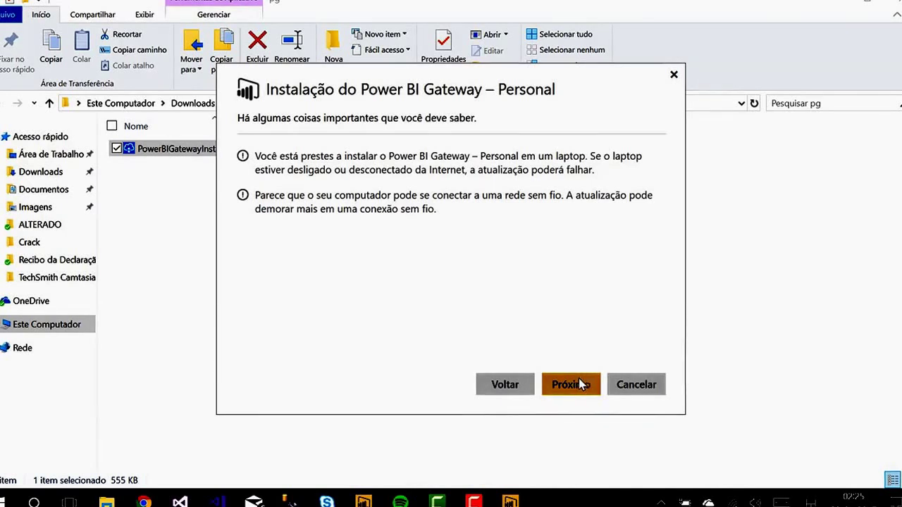
{"action": "left_click", "coordinate": [572, 387]}
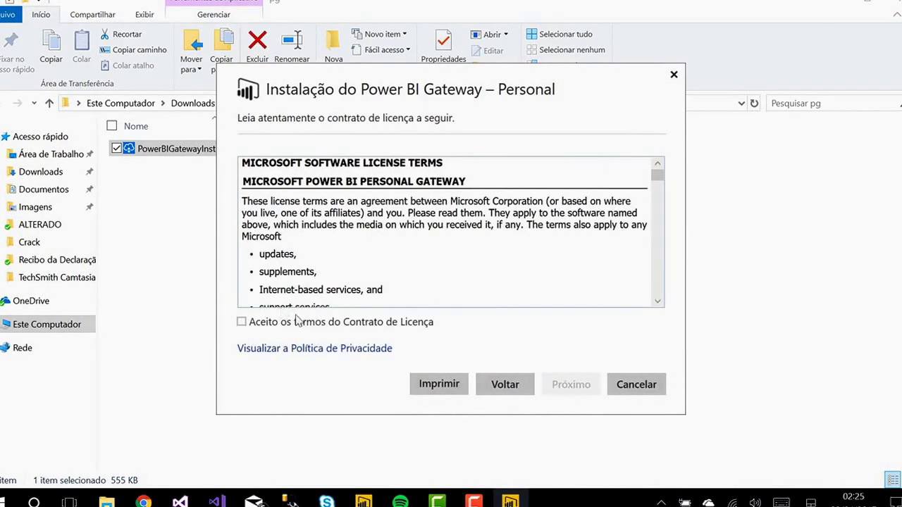
{"action": "left_click", "coordinate": [329, 322]}
{"action": "left_click", "coordinate": [581, 389]}
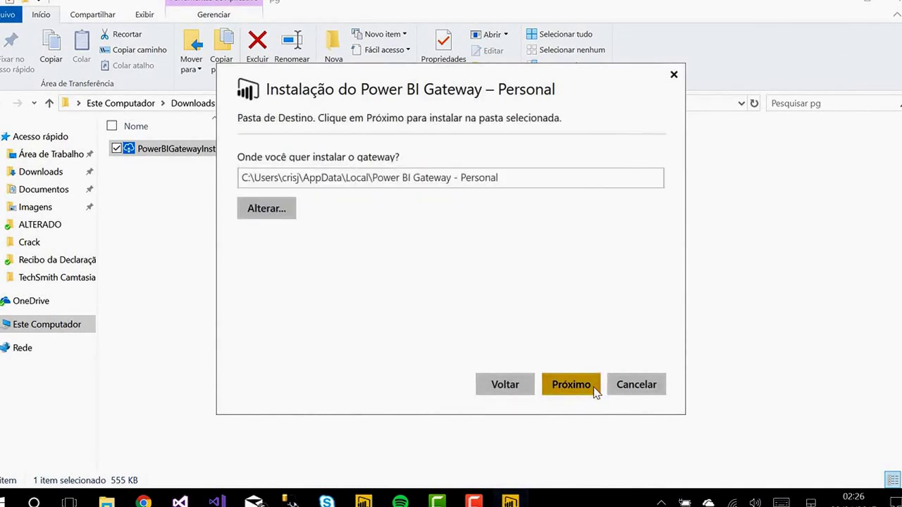
{"action": "left_click_drag", "start_coordinate": [528, 185], "coordinate": [151, 146]}
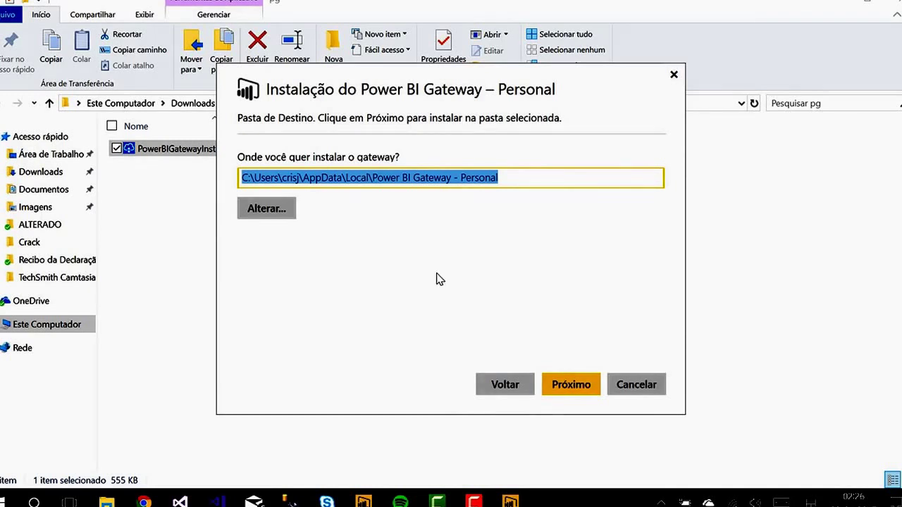
Step: Install Power BI Gateway – Personal into the default folder and finish the installer
{"action": "left_click", "coordinate": [584, 387]}
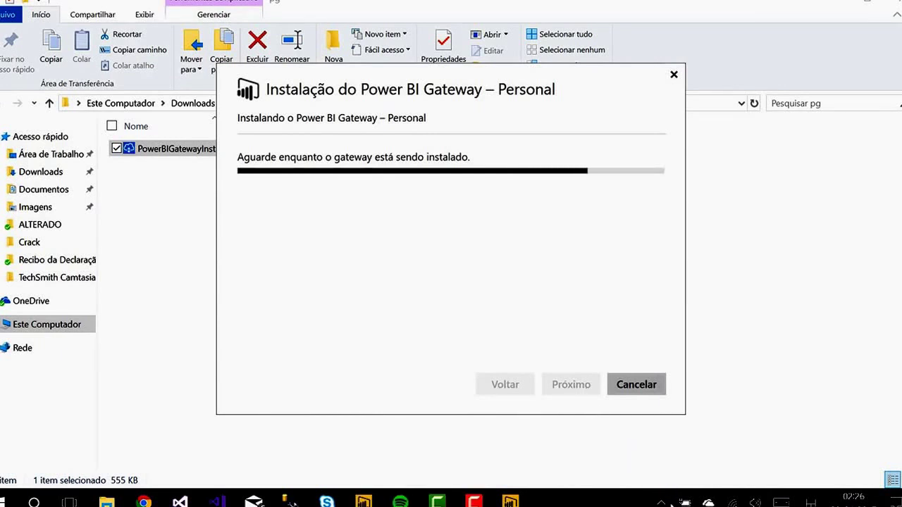
{"action": "left_click", "coordinate": [664, 503]}
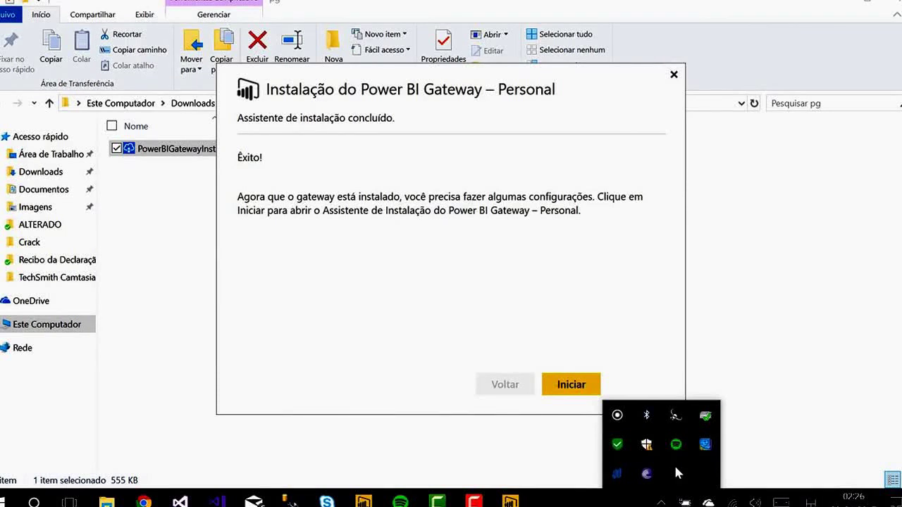
{"action": "left_click", "coordinate": [562, 387]}
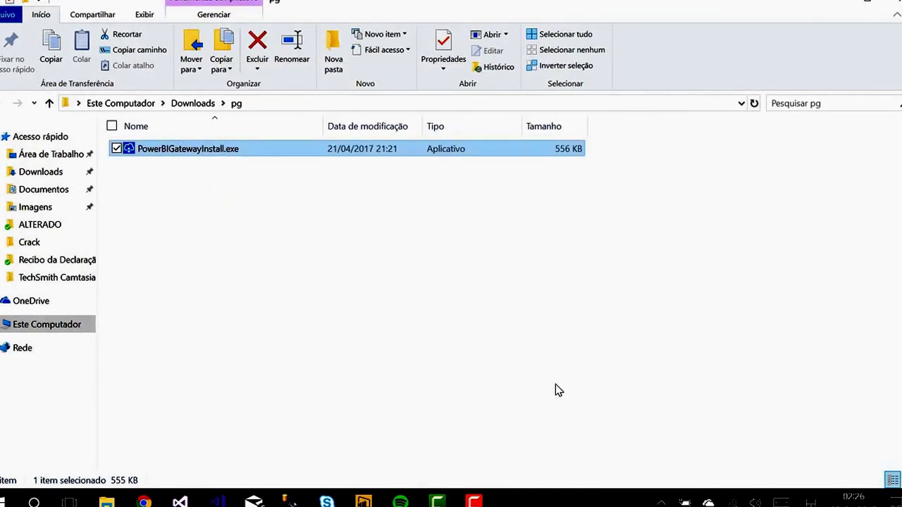
{"action": "left_click", "coordinate": [661, 503]}
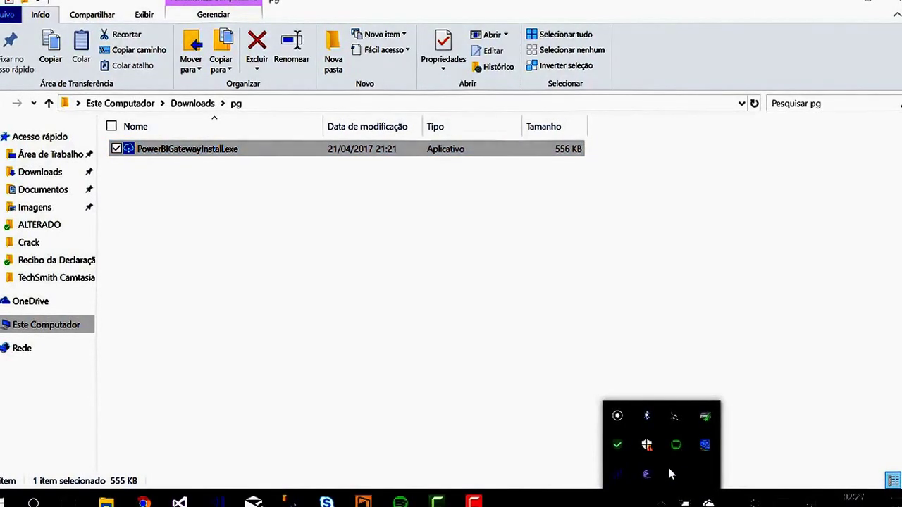
Step: Launch Power BI Gateway – Personal from Start and continue to the PowerBI.com Azure sign-in
{"action": "left_click", "coordinate": [268, 343]}
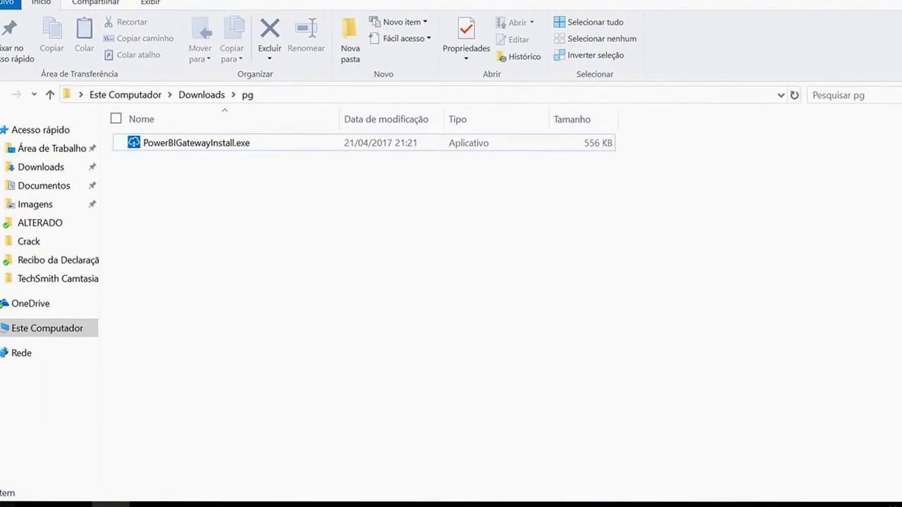
{"action": "left_click", "coordinate": [8, 503]}
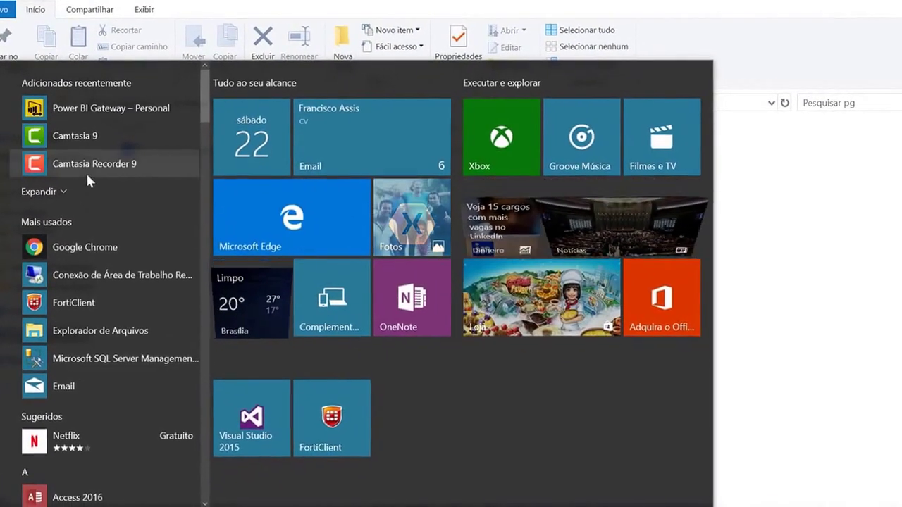
{"action": "left_click", "coordinate": [98, 108]}
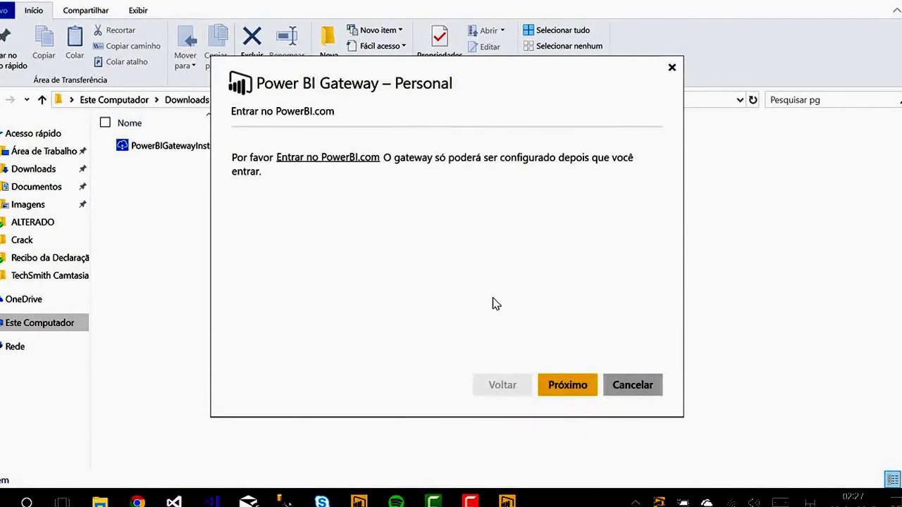
{"action": "left_click", "coordinate": [569, 383]}
{"action": "left_click", "coordinate": [568, 381]}
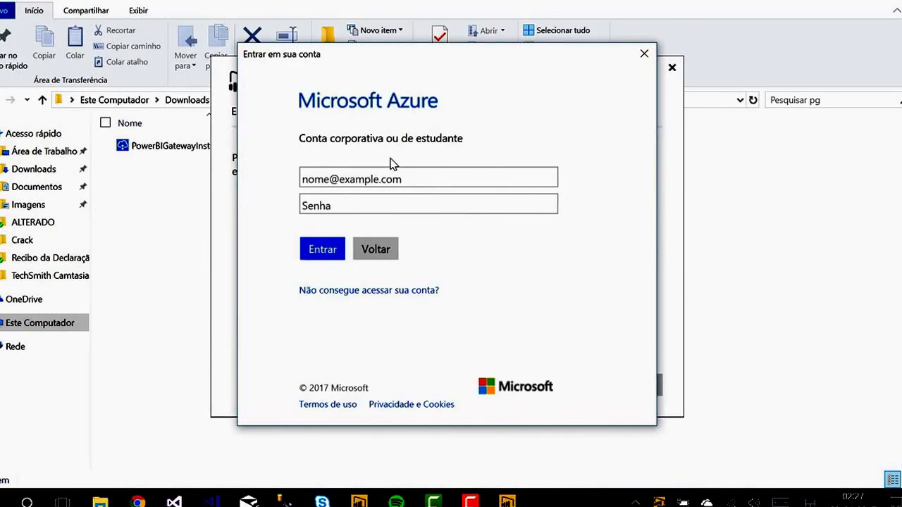
Step: Enter the work account's e-mail, fixing a typo, then the password, and submit the sign-in
{"action": "left_click", "coordinate": [422, 181]}
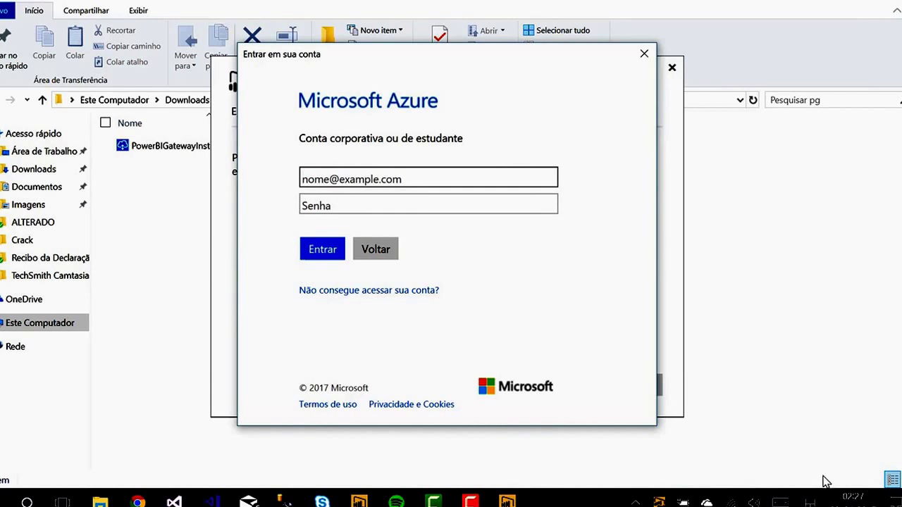
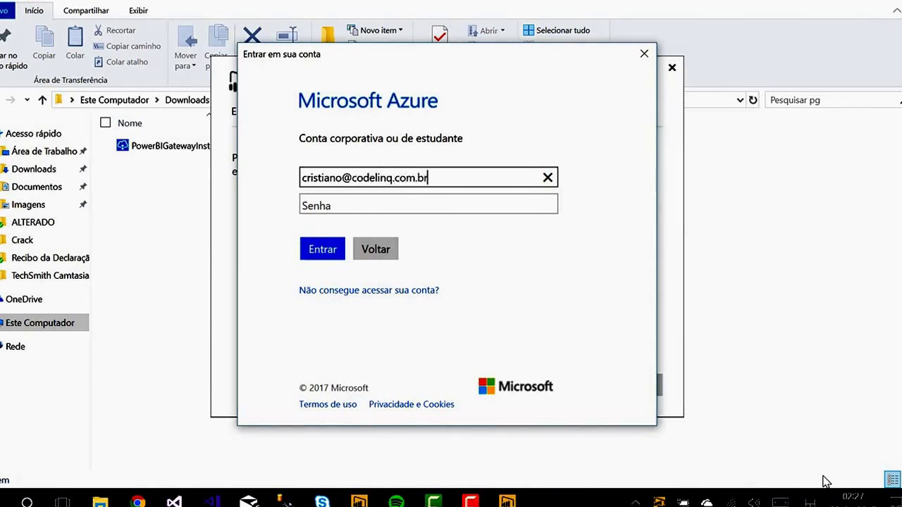
{"action": "key", "text": "Tab"}
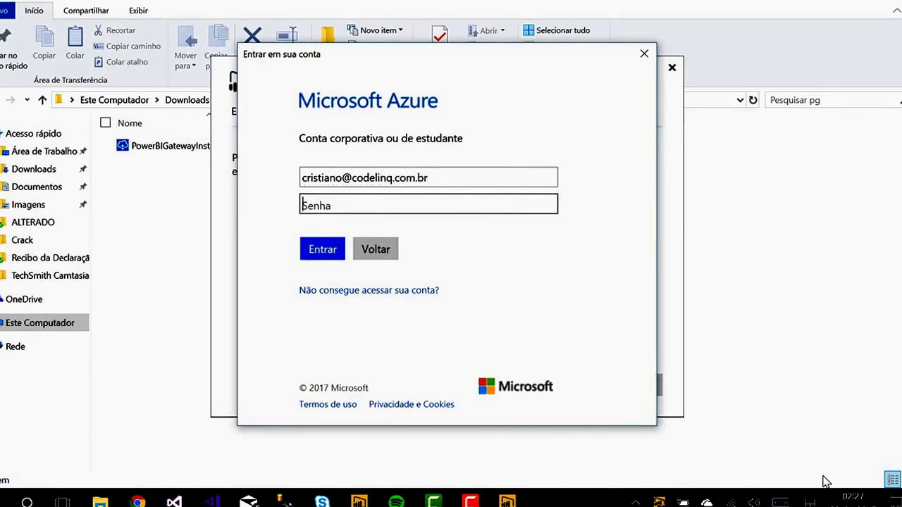
{"action": "type", "text": "*"}
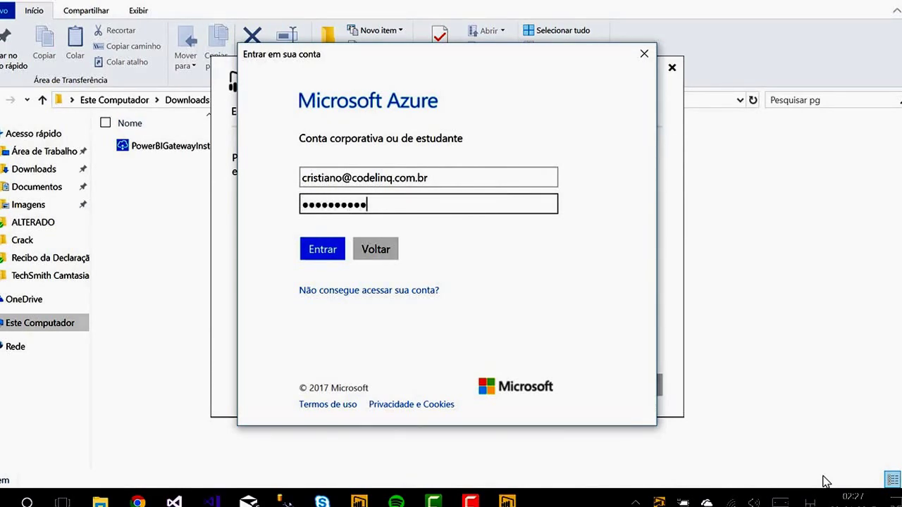
{"action": "key", "text": "Return"}
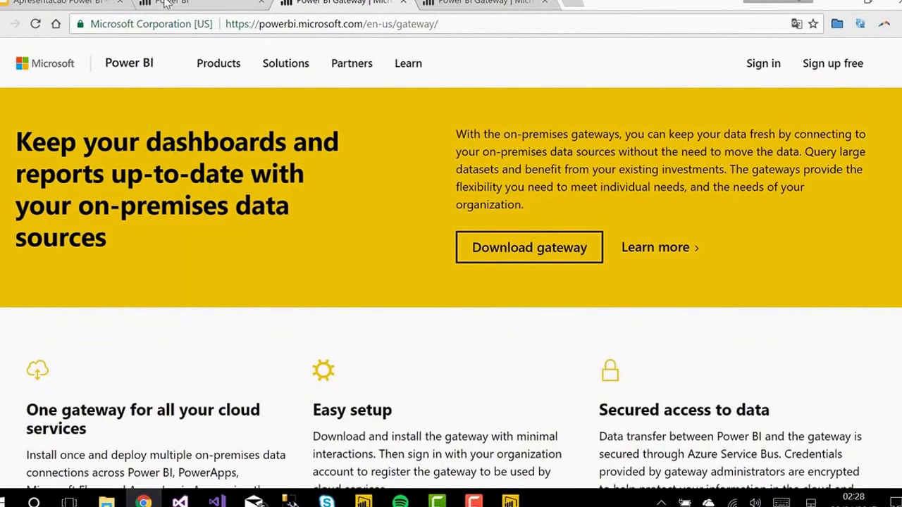
Step: Open Programar atualização for the Performance de Vendas dataset and expand its gateway connection settings
{"action": "left_click", "coordinate": [167, 5]}
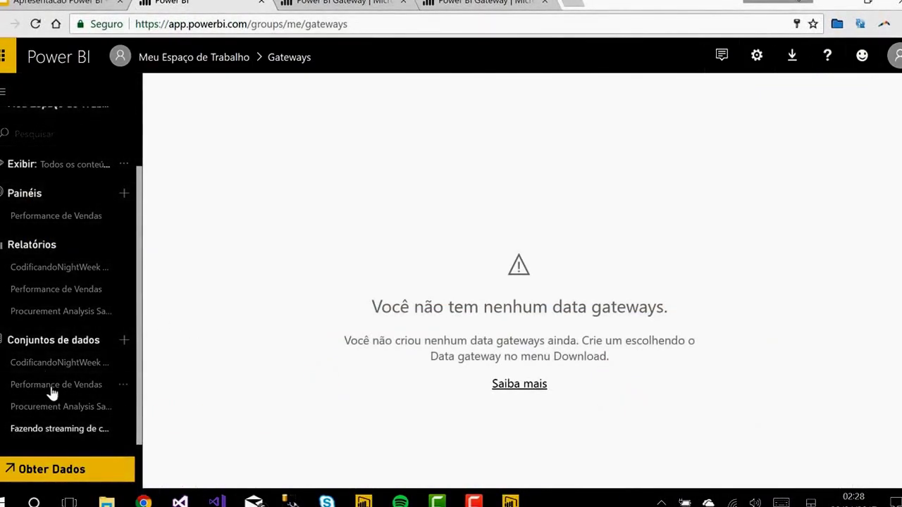
{"action": "left_click", "coordinate": [124, 386]}
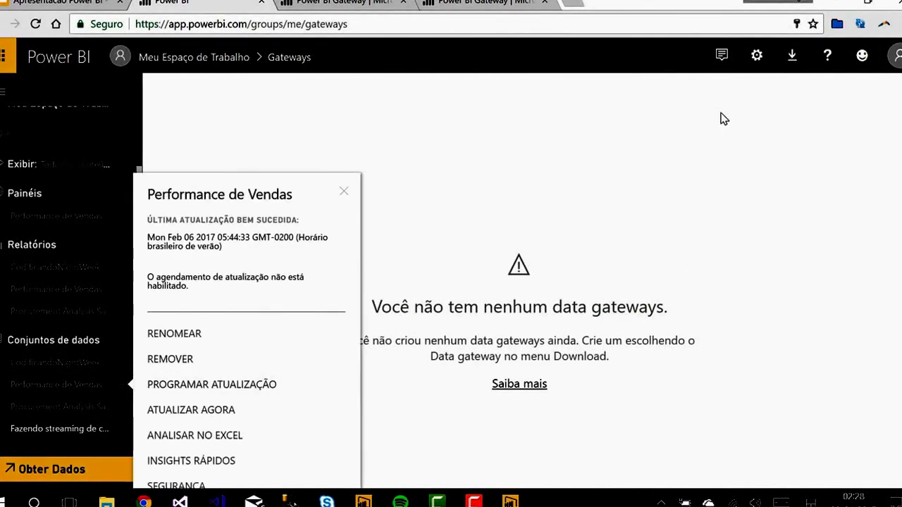
{"action": "left_click", "coordinate": [756, 55]}
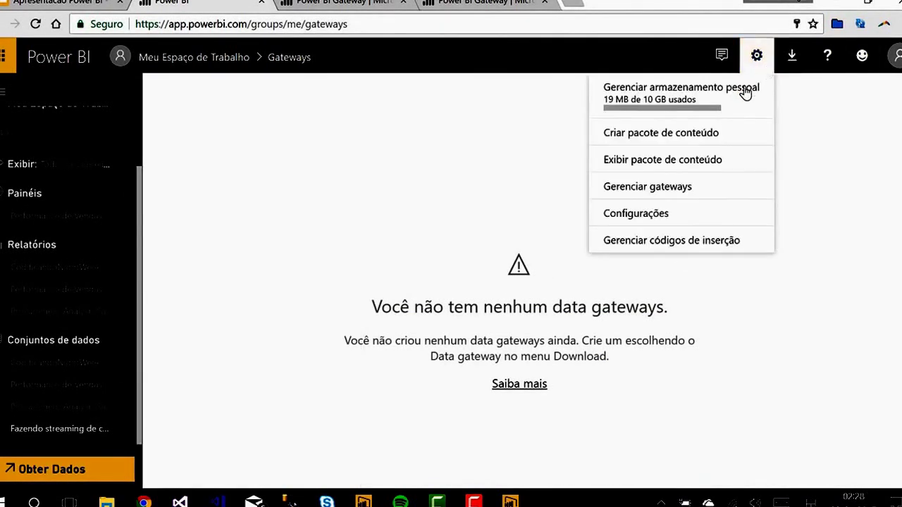
{"action": "left_click", "coordinate": [692, 193]}
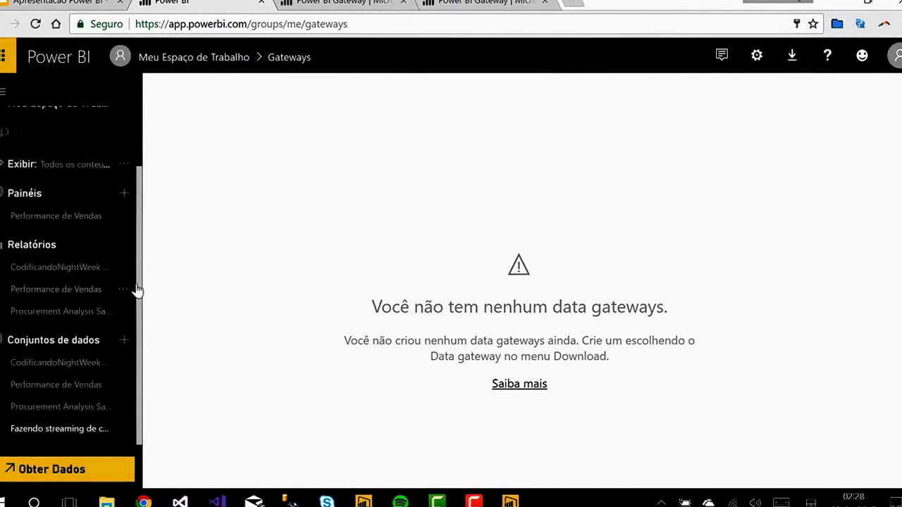
{"action": "left_click", "coordinate": [93, 392]}
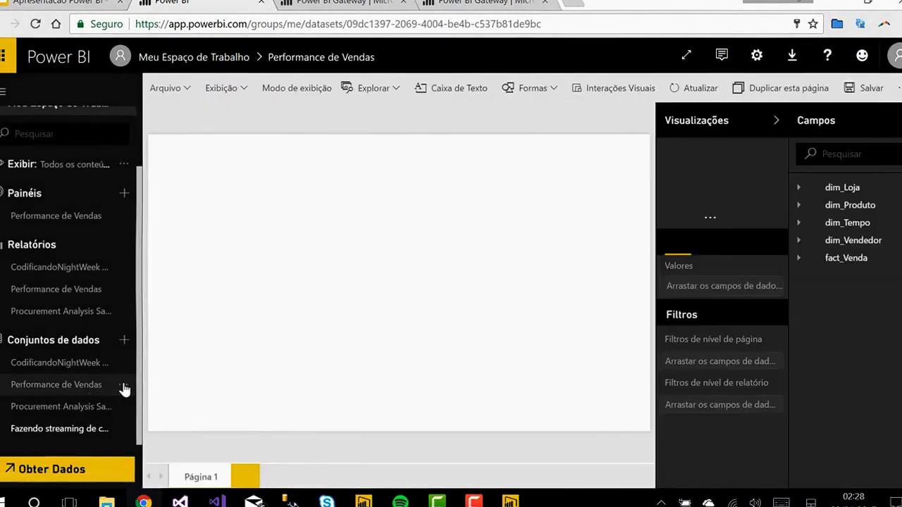
{"action": "left_click", "coordinate": [123, 384]}
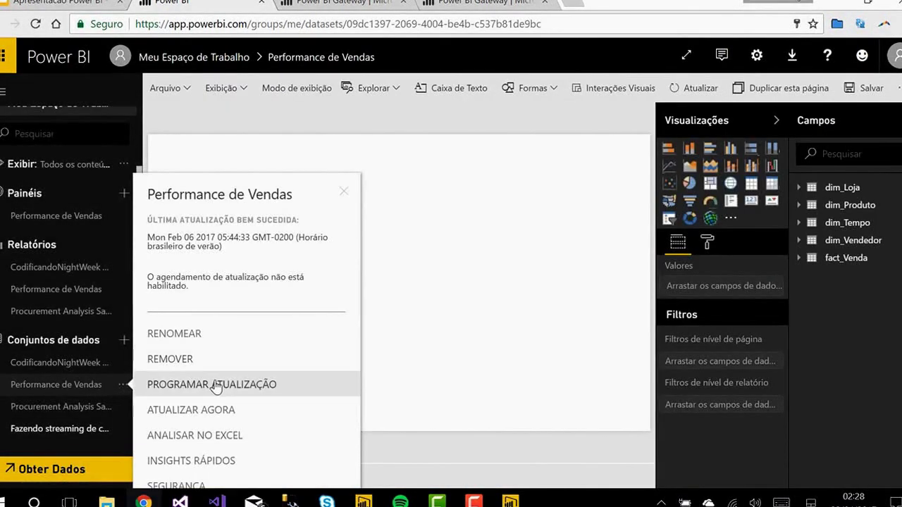
{"action": "left_click", "coordinate": [216, 384]}
{"action": "left_click", "coordinate": [431, 228]}
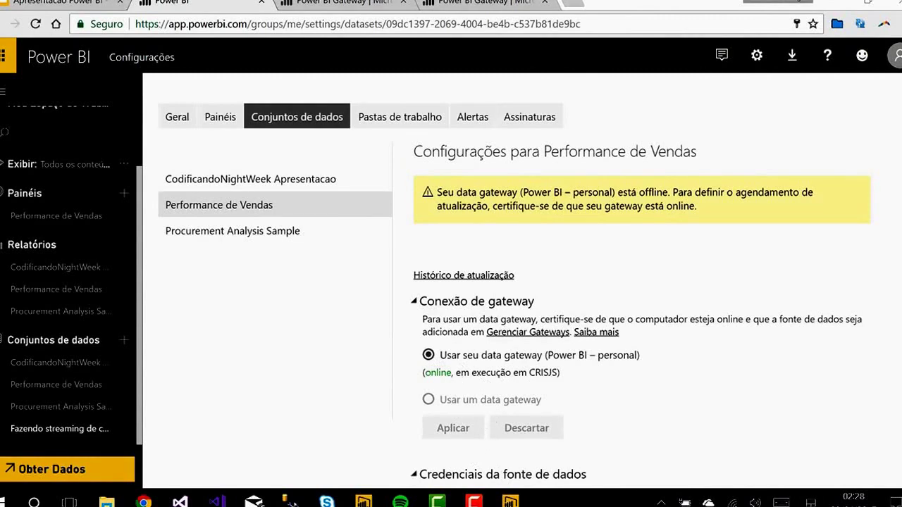
Step: Close the gateway success message, then apply Windows authentication credentials to dmVendas-CRISJS
{"action": "left_click", "coordinate": [510, 502]}
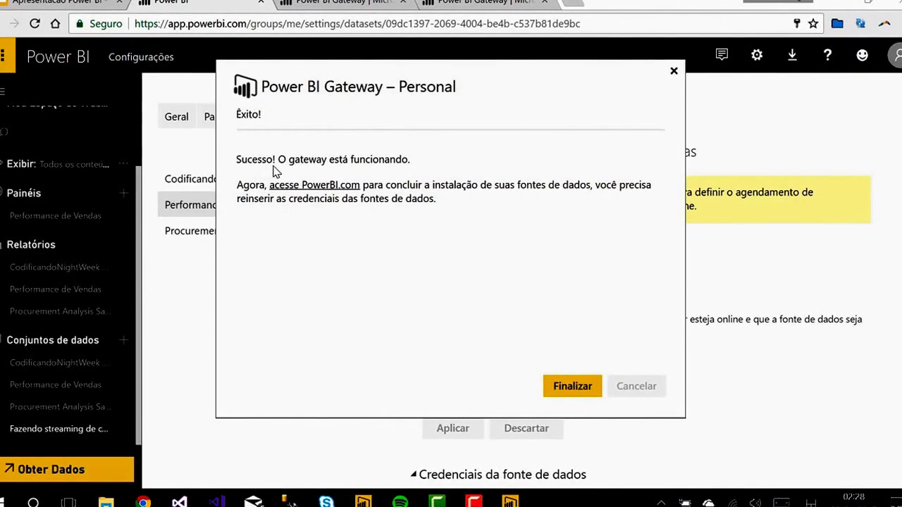
{"action": "left_click", "coordinate": [574, 389]}
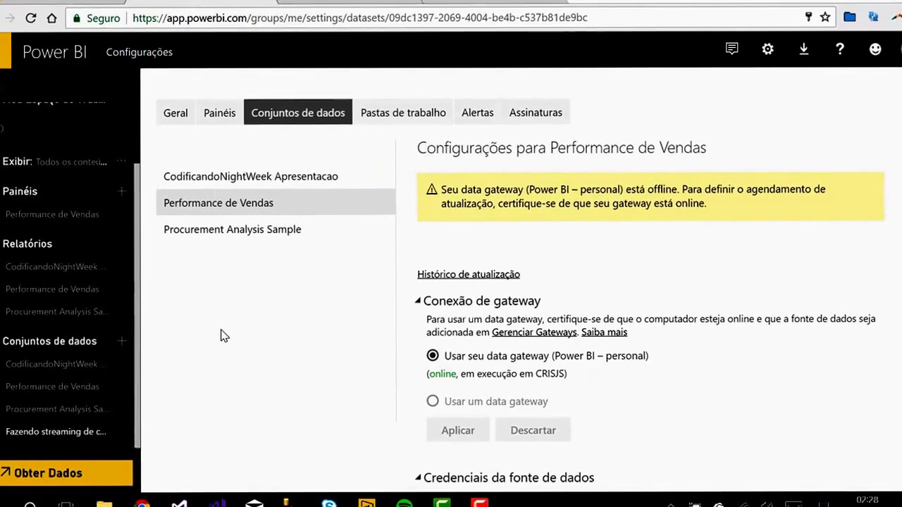
{"action": "scroll", "coordinate": [226, 328], "scroll_direction": "down", "scroll_amount": 3}
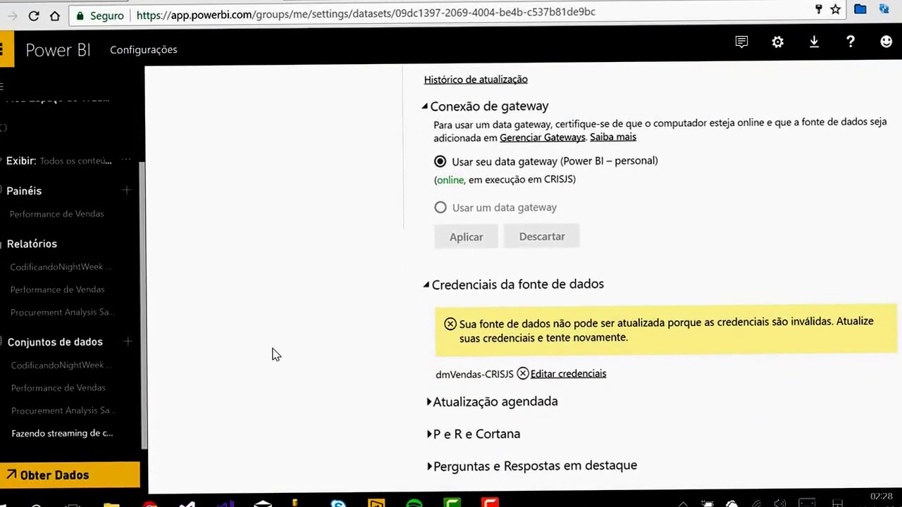
{"action": "left_click", "coordinate": [527, 376]}
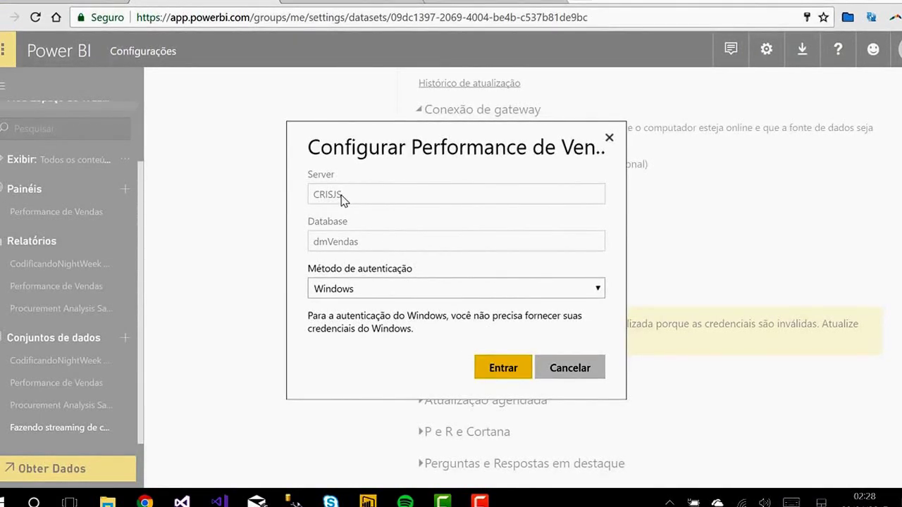
{"action": "left_click", "coordinate": [517, 373]}
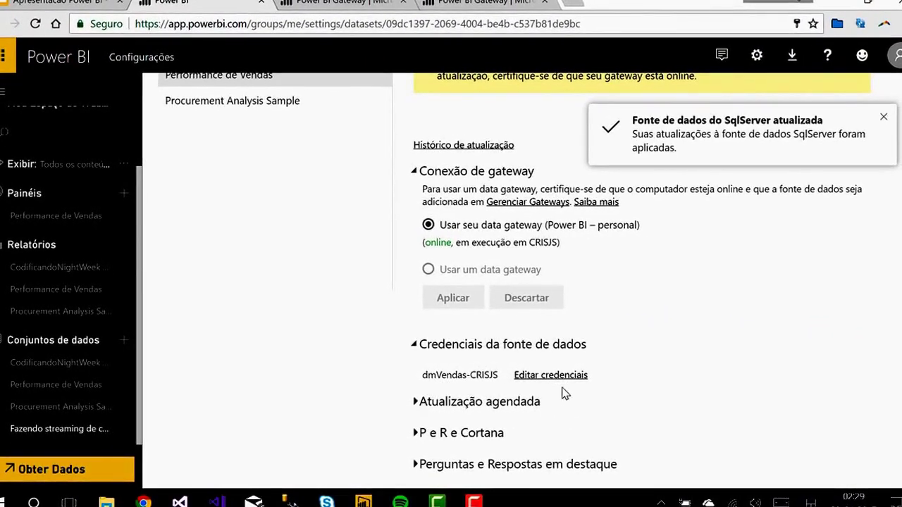
{"action": "left_click", "coordinate": [489, 344]}
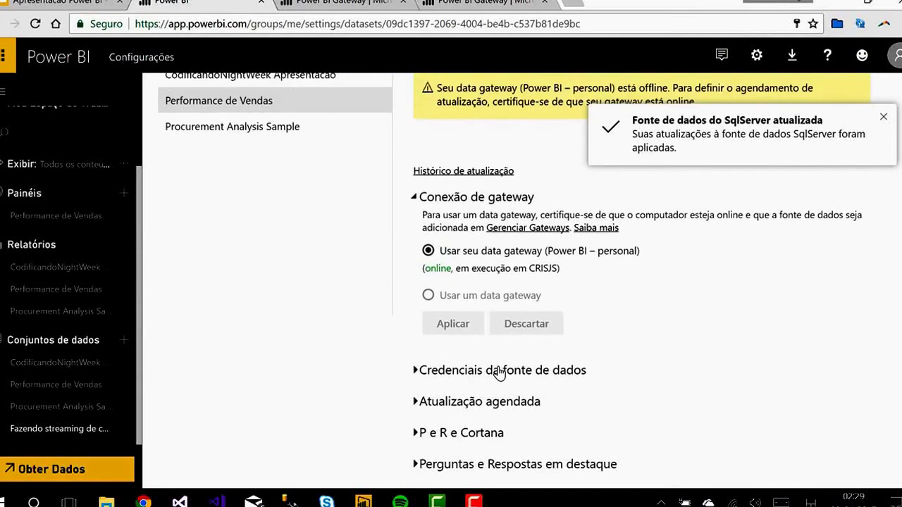
{"action": "left_click", "coordinate": [499, 372]}
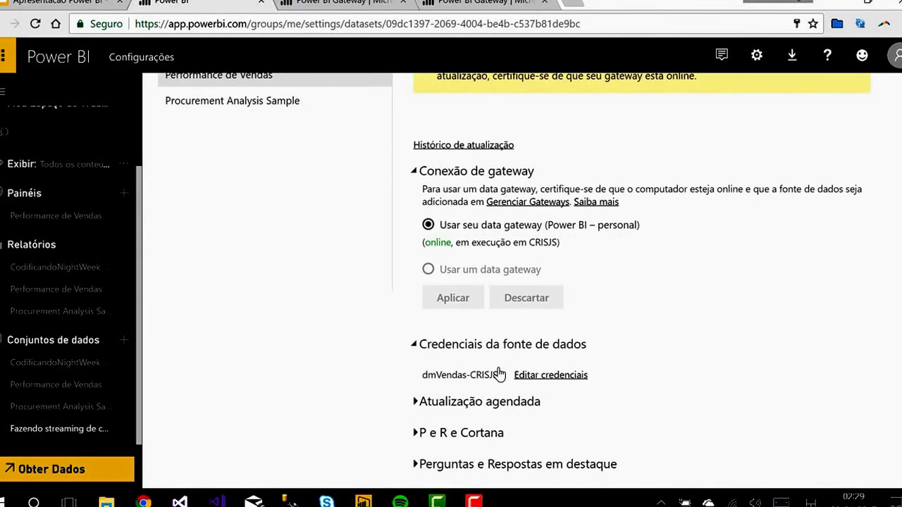
Step: Turn on scheduled refresh for Performance de Vendas, keeping the frequency at Diariamente
{"action": "left_click", "coordinate": [471, 406]}
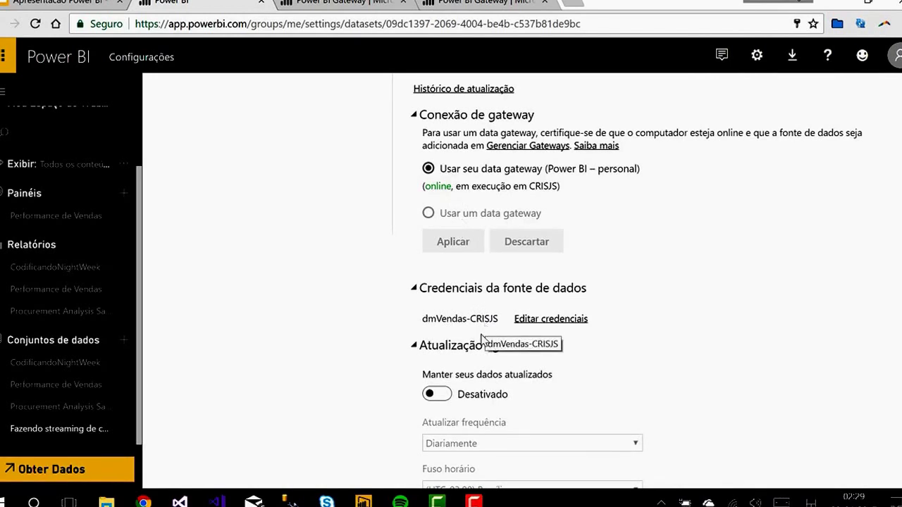
{"action": "left_click", "coordinate": [442, 395]}
{"action": "scroll", "coordinate": [598, 387], "scroll_direction": "down", "scroll_amount": 2}
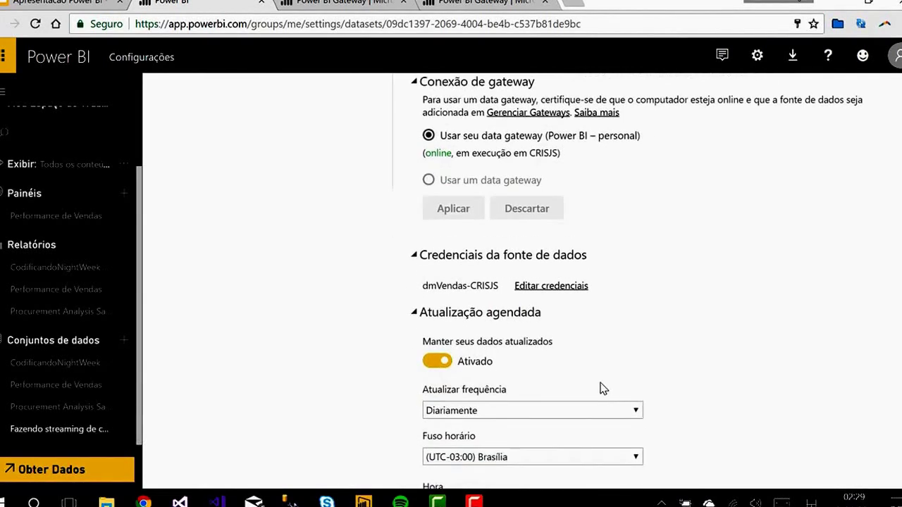
{"action": "left_click", "coordinate": [501, 316]}
{"action": "left_click", "coordinate": [493, 318]}
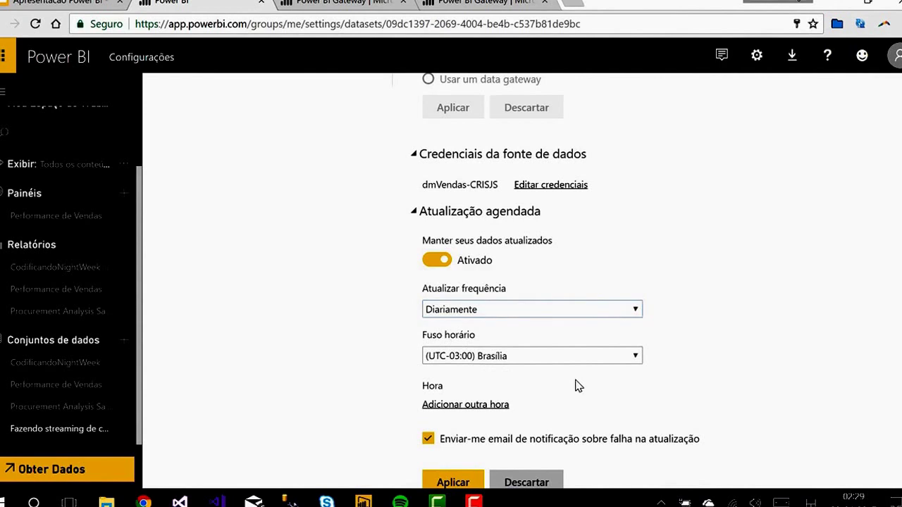
{"action": "scroll", "coordinate": [577, 384], "scroll_direction": "down", "scroll_amount": 1}
Step: Add two refresh times: 2:30 AM and 7:00 AM
{"action": "left_click", "coordinate": [461, 310]}
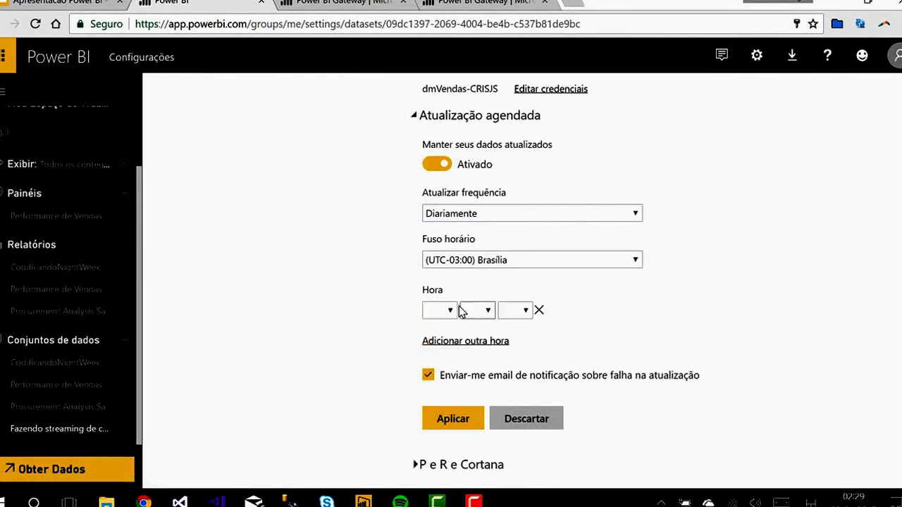
{"action": "left_click", "coordinate": [451, 311]}
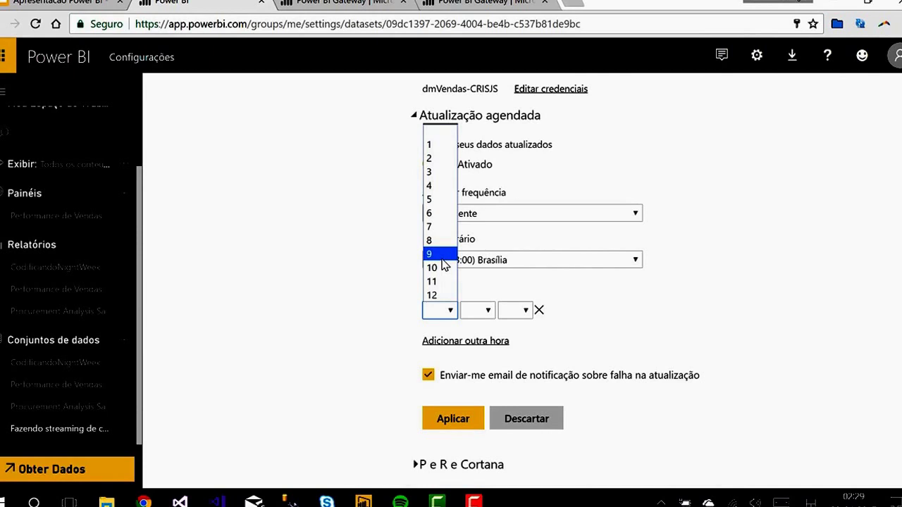
{"action": "left_click", "coordinate": [439, 158]}
{"action": "left_click", "coordinate": [482, 310]}
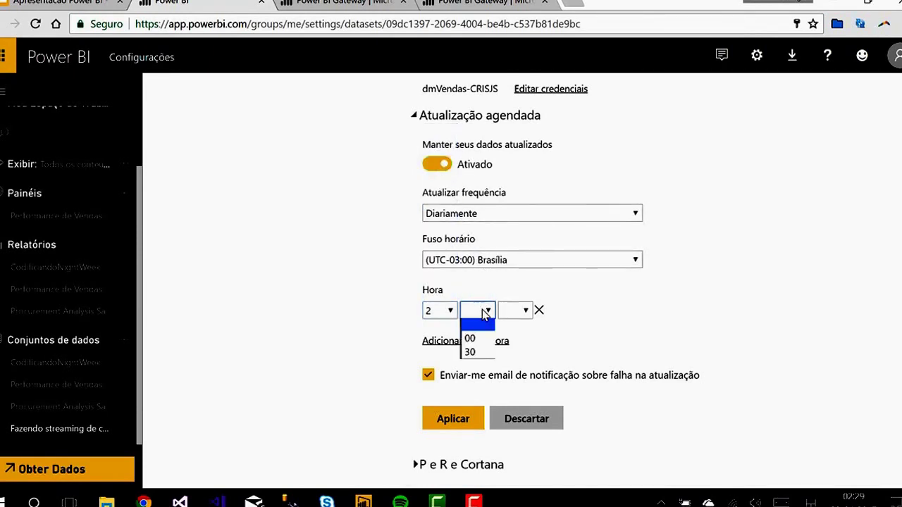
{"action": "left_click", "coordinate": [470, 352]}
{"action": "left_click", "coordinate": [524, 315]}
{"action": "left_click", "coordinate": [511, 340]}
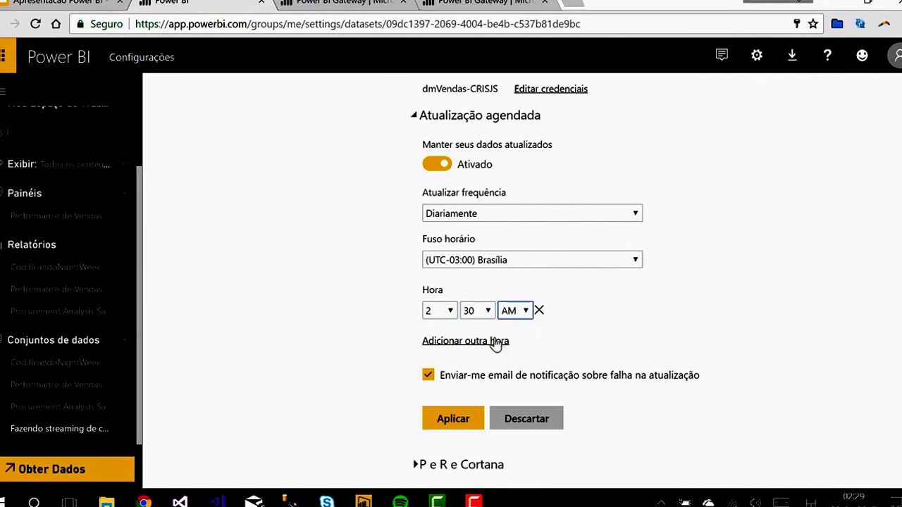
{"action": "left_click", "coordinate": [458, 342]}
{"action": "left_click", "coordinate": [453, 344]}
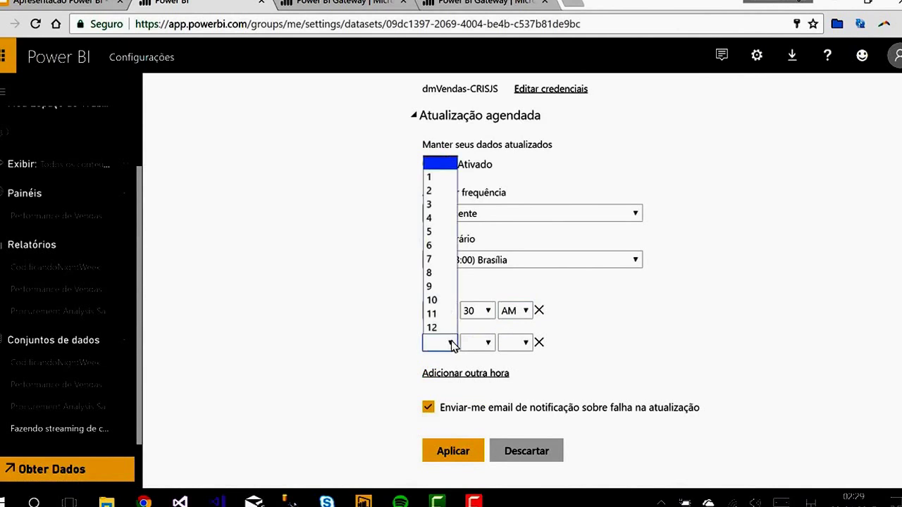
{"action": "left_click", "coordinate": [437, 260]}
{"action": "left_click", "coordinate": [486, 343]}
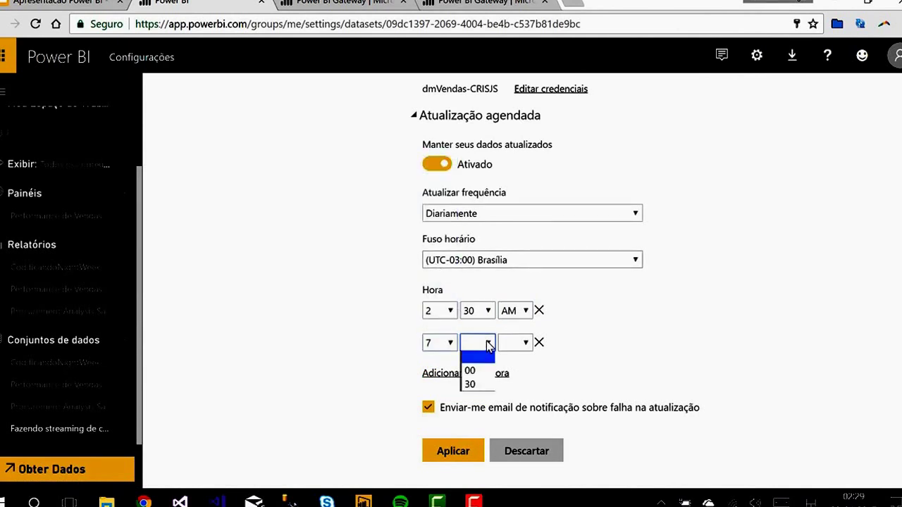
{"action": "left_click", "coordinate": [470, 371]}
{"action": "left_click", "coordinate": [525, 342]}
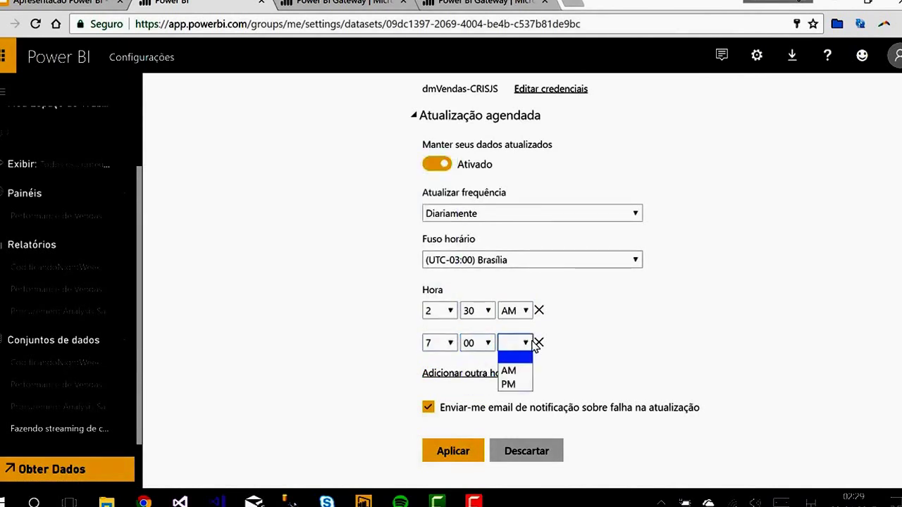
{"action": "left_click", "coordinate": [508, 371]}
Step: Add a third refresh time at 6:00 PM
{"action": "left_click", "coordinate": [454, 374]}
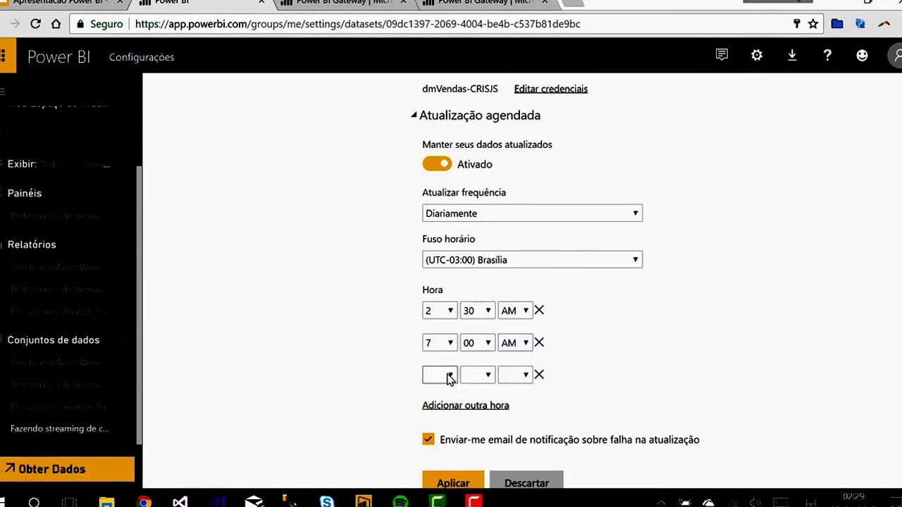
{"action": "left_click", "coordinate": [447, 374]}
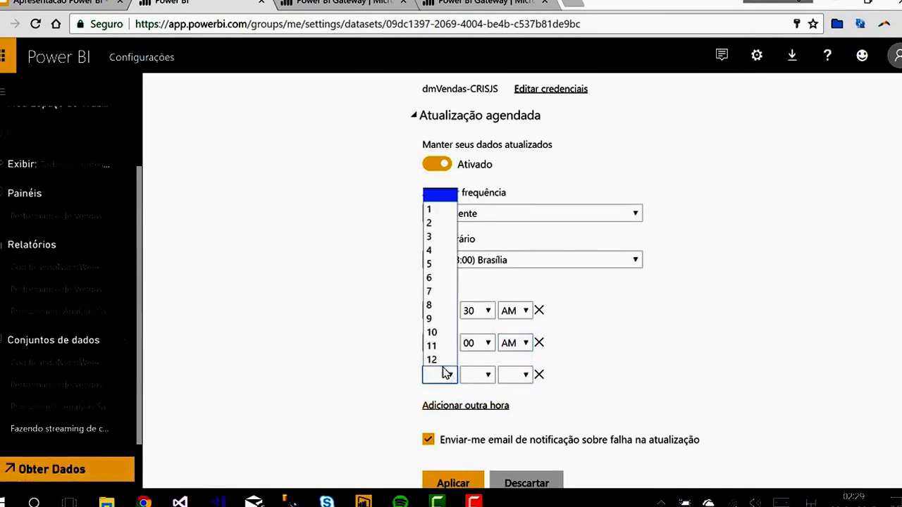
{"action": "left_click", "coordinate": [431, 305]}
{"action": "left_click", "coordinate": [433, 310]}
{"action": "left_click", "coordinate": [458, 378]}
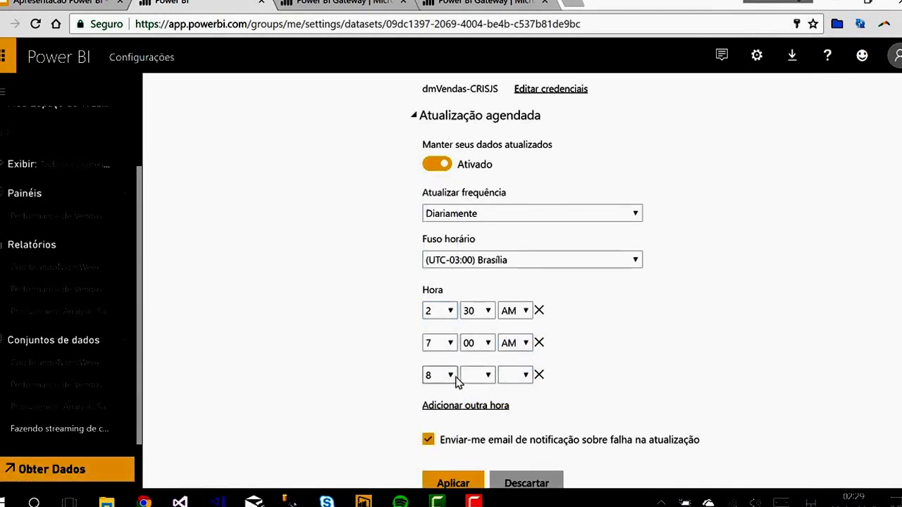
{"action": "left_click", "coordinate": [451, 375]}
{"action": "left_click", "coordinate": [450, 291]}
{"action": "left_click", "coordinate": [486, 374]}
{"action": "left_click", "coordinate": [476, 398]}
{"action": "left_click", "coordinate": [518, 375]}
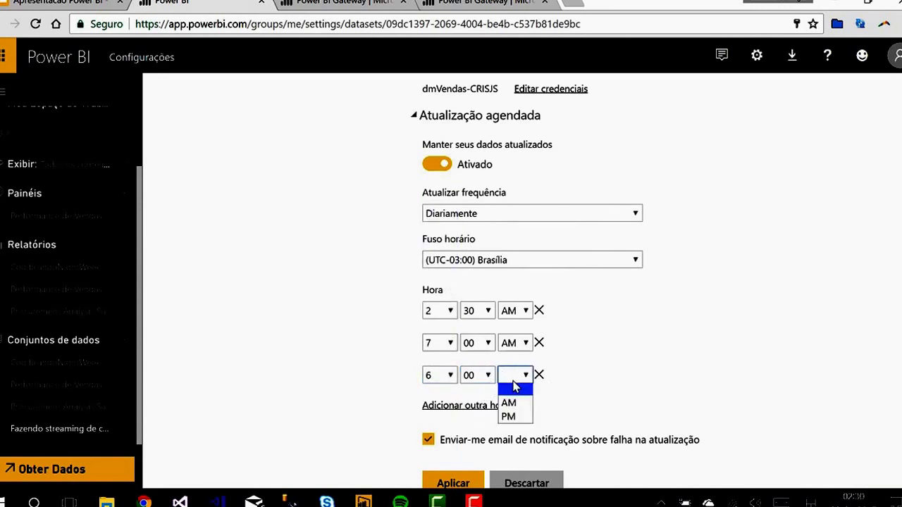
{"action": "left_click", "coordinate": [513, 418]}
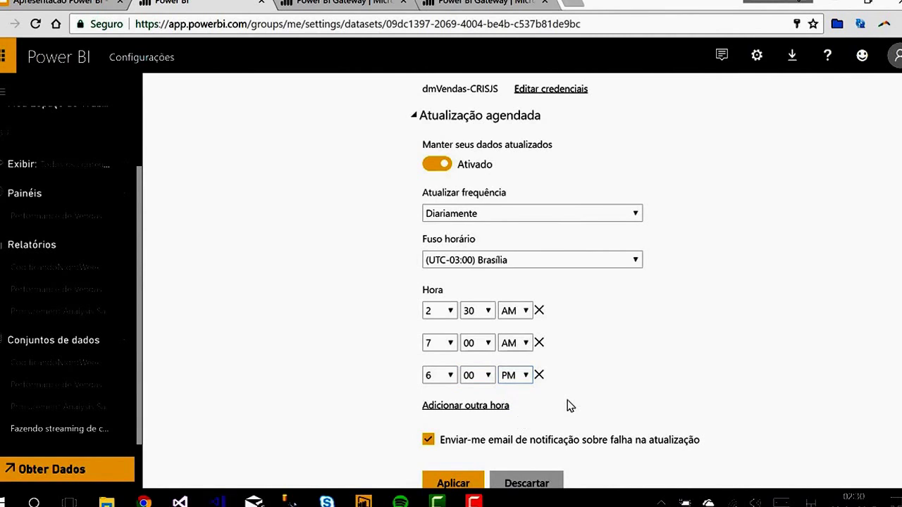
Step: Change the first refresh time to 3:00 AM
{"action": "scroll", "coordinate": [489, 397], "scroll_direction": "down", "scroll_amount": 2}
{"action": "scroll", "coordinate": [446, 314], "scroll_direction": "up", "scroll_amount": 1}
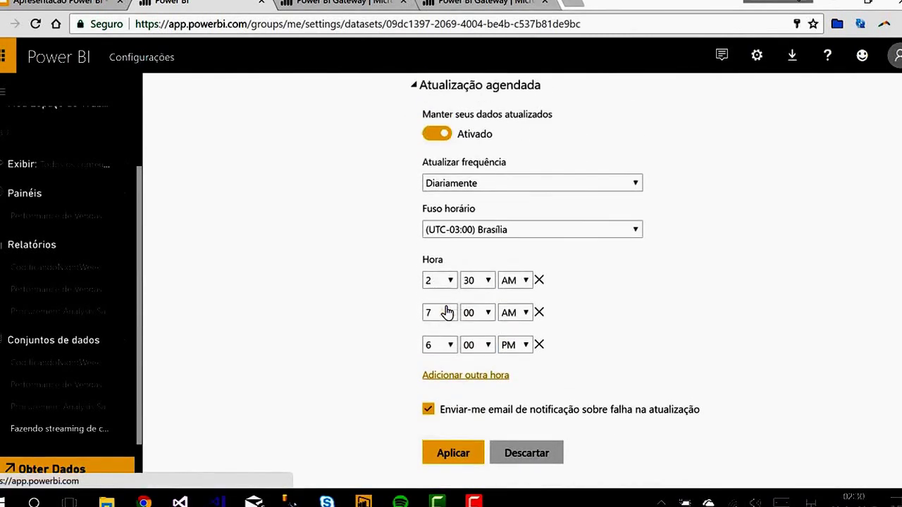
{"action": "left_click", "coordinate": [450, 288]}
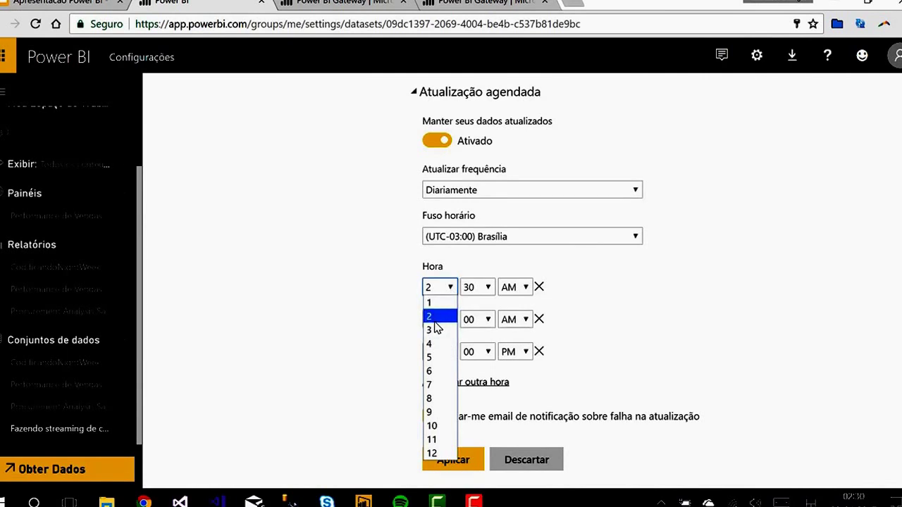
{"action": "left_click", "coordinate": [431, 330]}
{"action": "left_click", "coordinate": [471, 289]}
{"action": "left_click", "coordinate": [471, 302]}
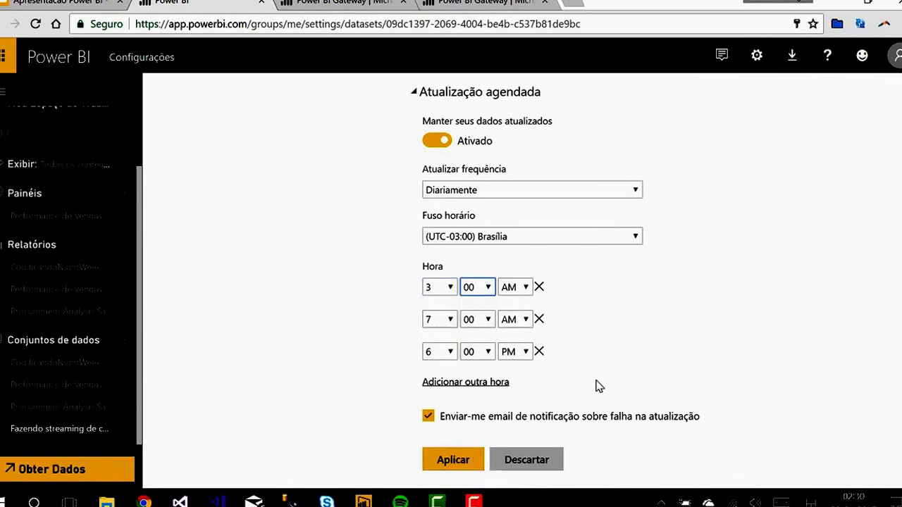
Step: Apply the 3 AM, 7 AM and 6 PM daily refresh schedule
{"action": "scroll", "coordinate": [595, 385], "scroll_direction": "down", "scroll_amount": 1}
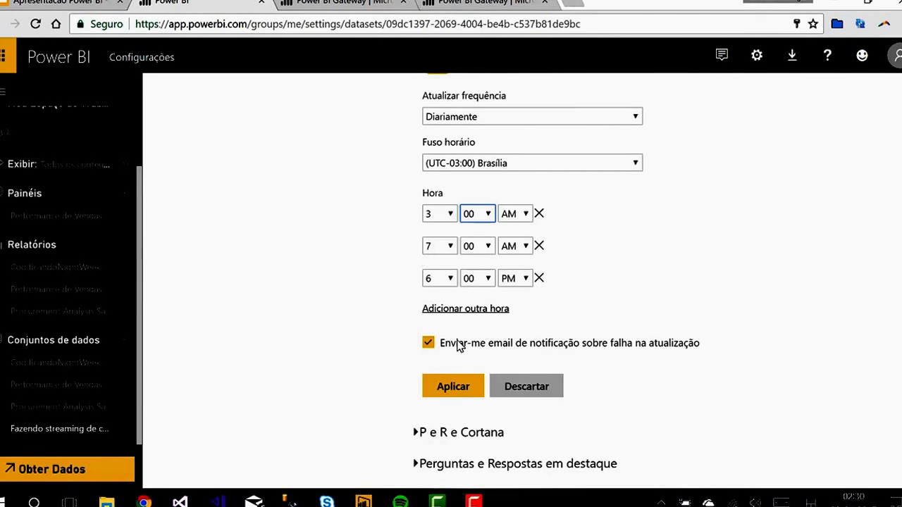
{"action": "scroll", "coordinate": [459, 345], "scroll_direction": "up", "scroll_amount": 3}
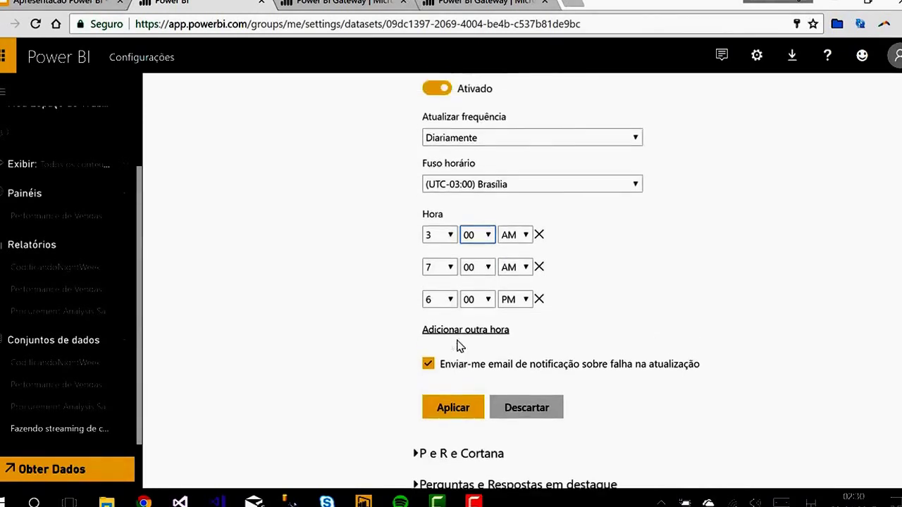
{"action": "left_click", "coordinate": [897, 57]}
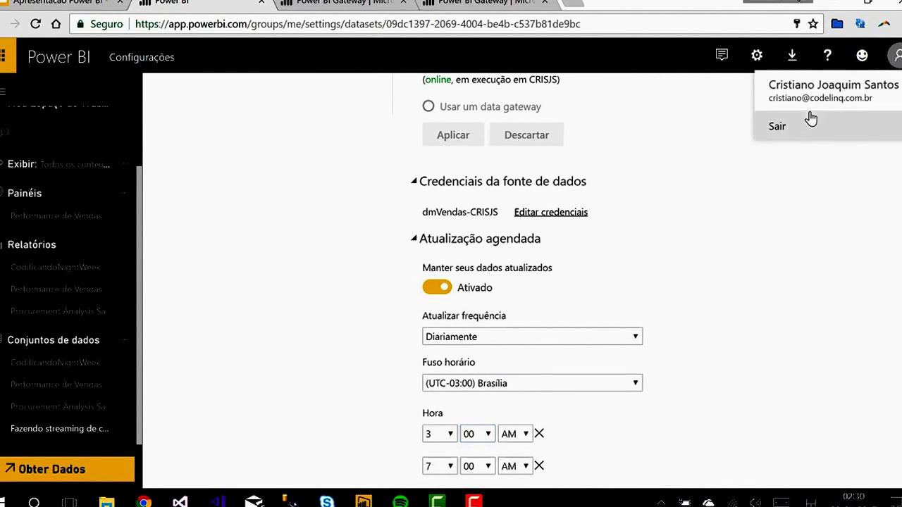
{"action": "left_click", "coordinate": [636, 268]}
{"action": "scroll", "coordinate": [627, 269], "scroll_direction": "down", "scroll_amount": 3}
{"action": "left_click", "coordinate": [467, 387]}
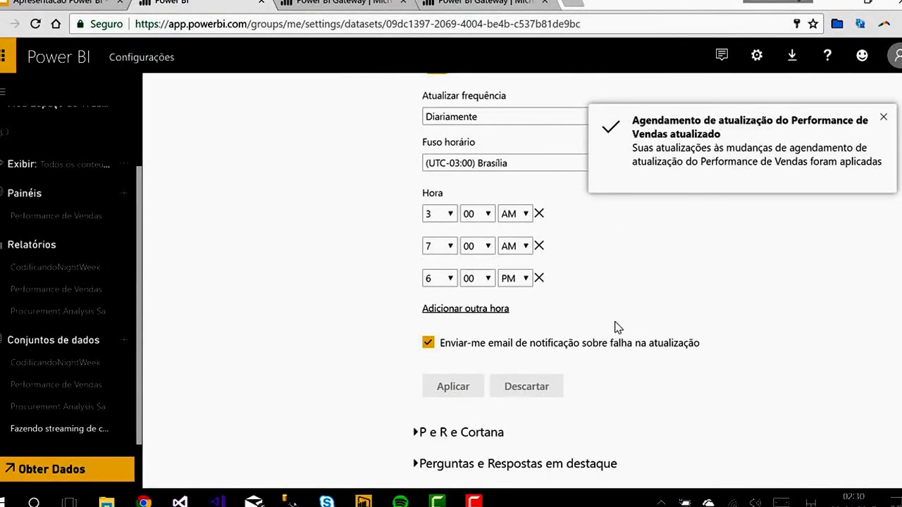
Step: Scroll to Conexão de gateway and follow the Gerenciar Gateways link
{"action": "scroll", "coordinate": [620, 316], "scroll_direction": "up", "scroll_amount": 3}
{"action": "scroll", "coordinate": [620, 316], "scroll_direction": "up", "scroll_amount": 5}
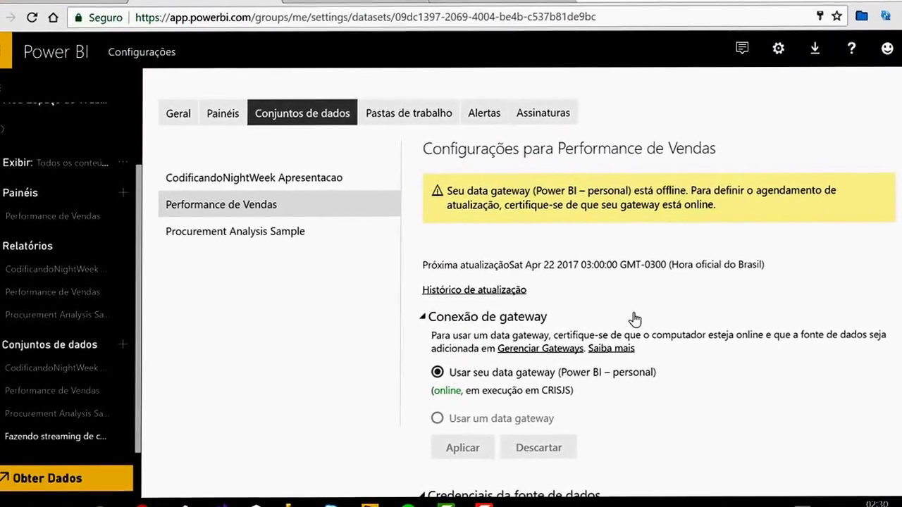
{"action": "scroll", "coordinate": [631, 321], "scroll_direction": "down", "scroll_amount": 2}
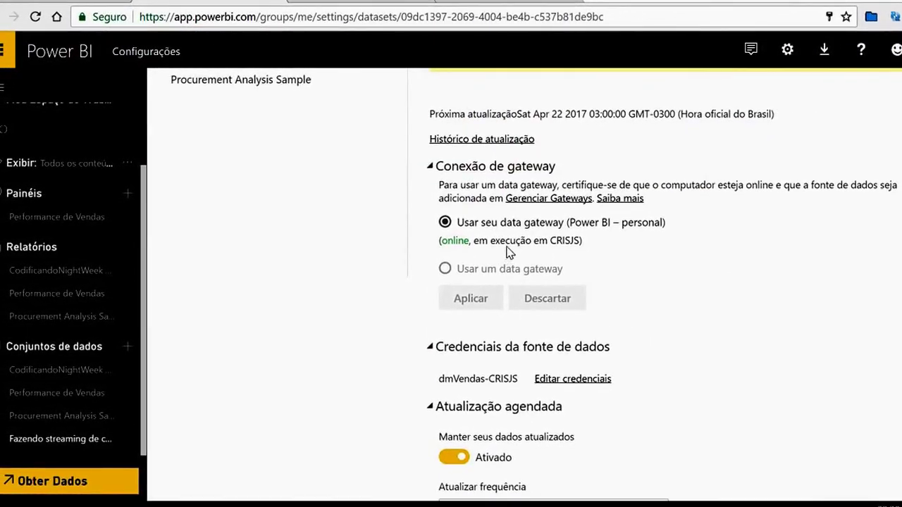
{"action": "scroll", "coordinate": [516, 264], "scroll_direction": "up", "scroll_amount": 2}
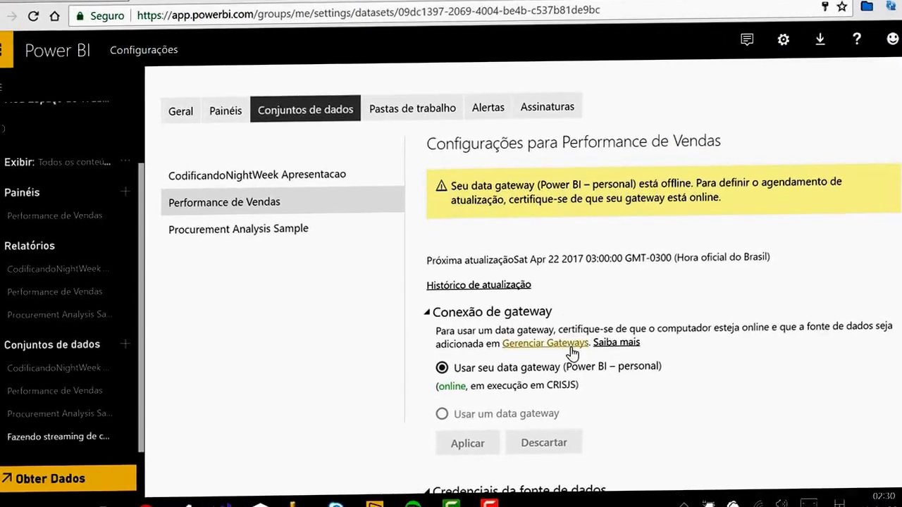
{"action": "scroll", "coordinate": [517, 351], "scroll_direction": "down", "scroll_amount": 2}
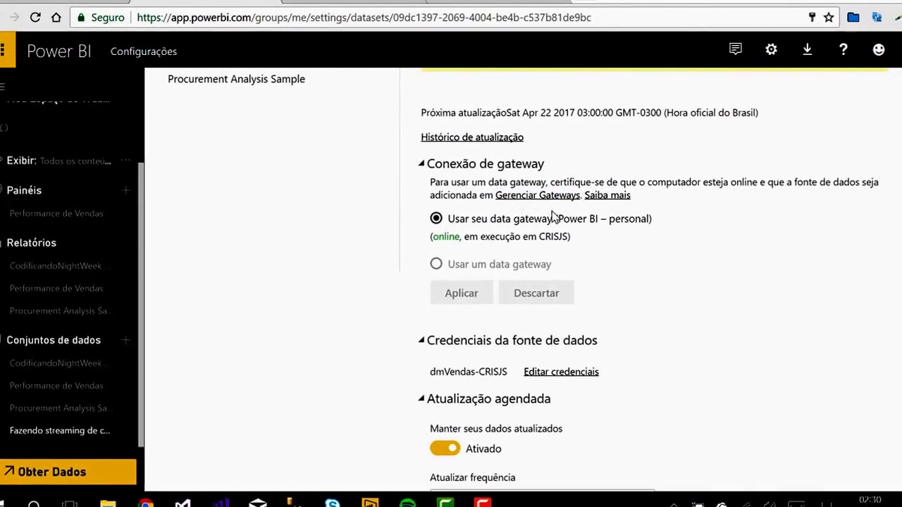
{"action": "left_click", "coordinate": [545, 200]}
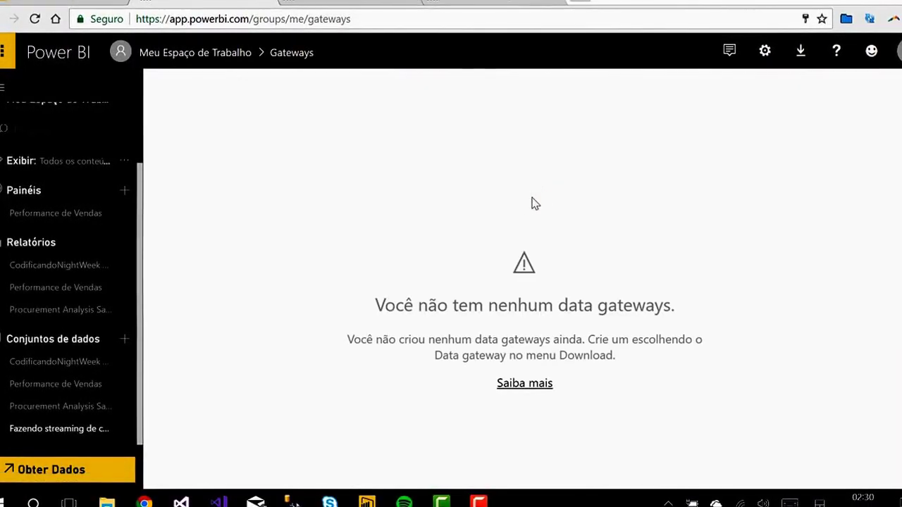
Step: Open Performance de Vendas refresh settings, glance at refresh history, and expand Credenciais da fonte de dados
{"action": "left_click", "coordinate": [21, 386]}
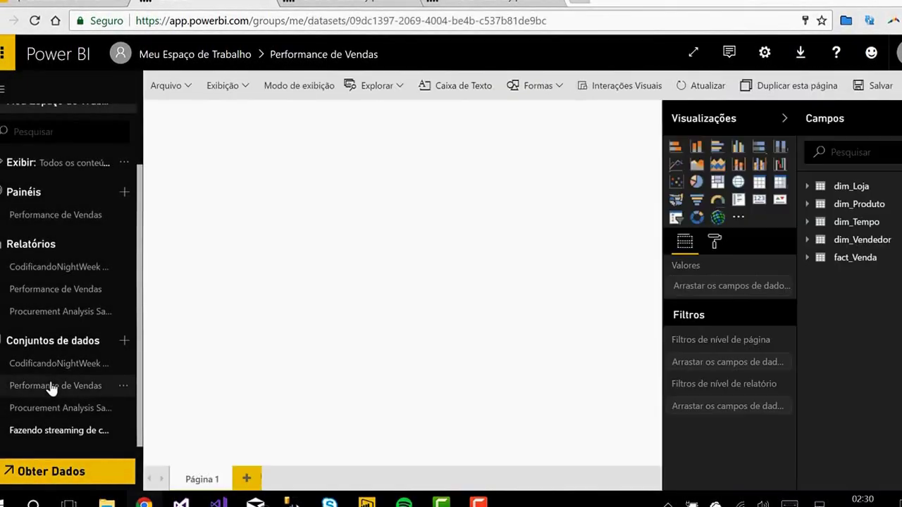
{"action": "left_click", "coordinate": [762, 53]}
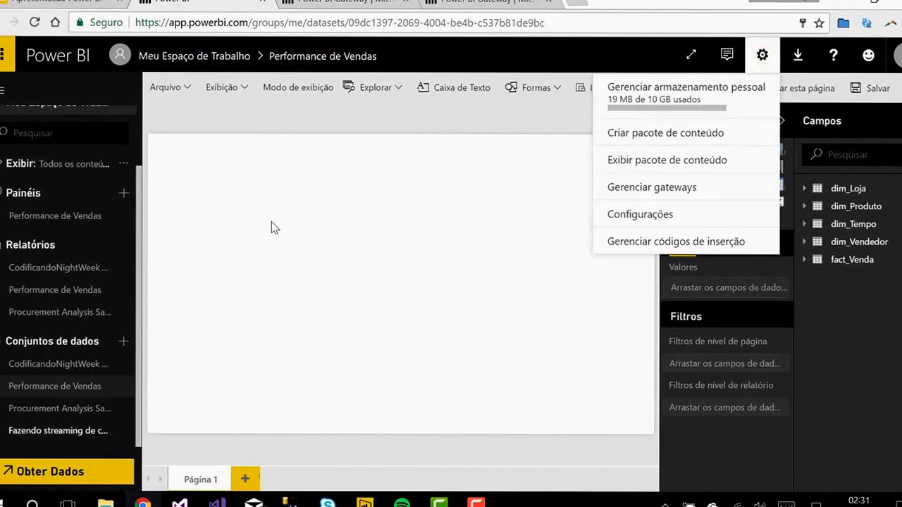
{"action": "left_click", "coordinate": [123, 385]}
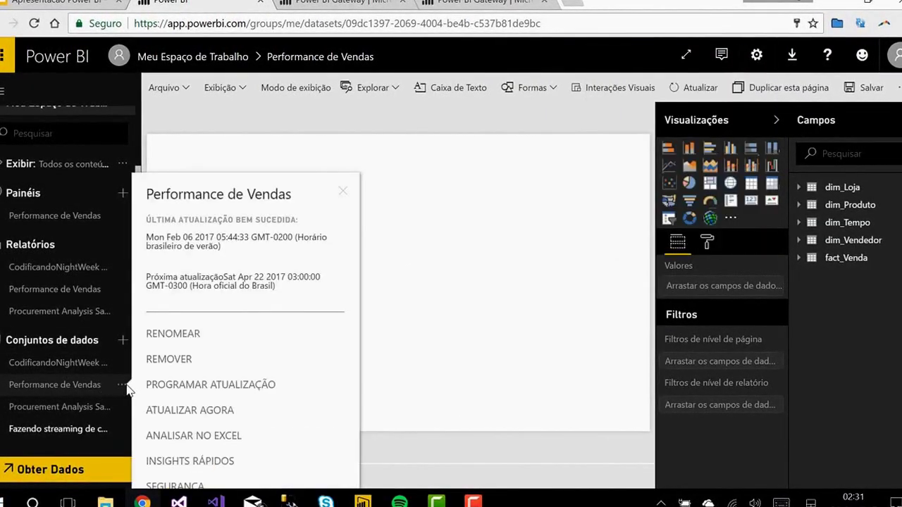
{"action": "left_click", "coordinate": [188, 387]}
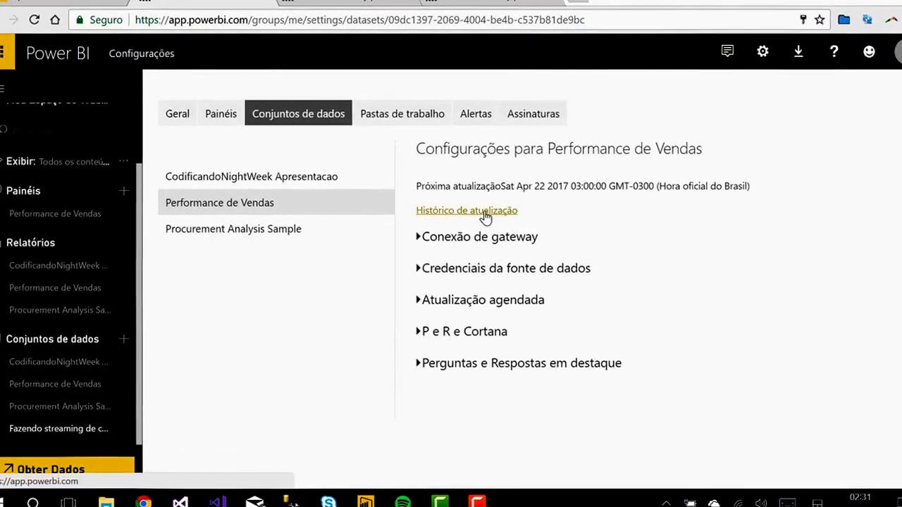
{"action": "left_click", "coordinate": [484, 214]}
{"action": "left_click", "coordinate": [712, 425]}
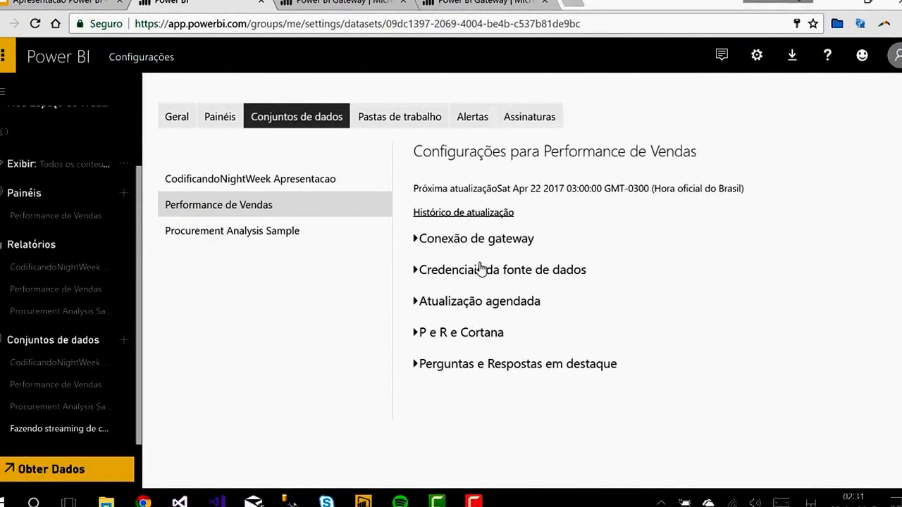
{"action": "left_click", "coordinate": [480, 268]}
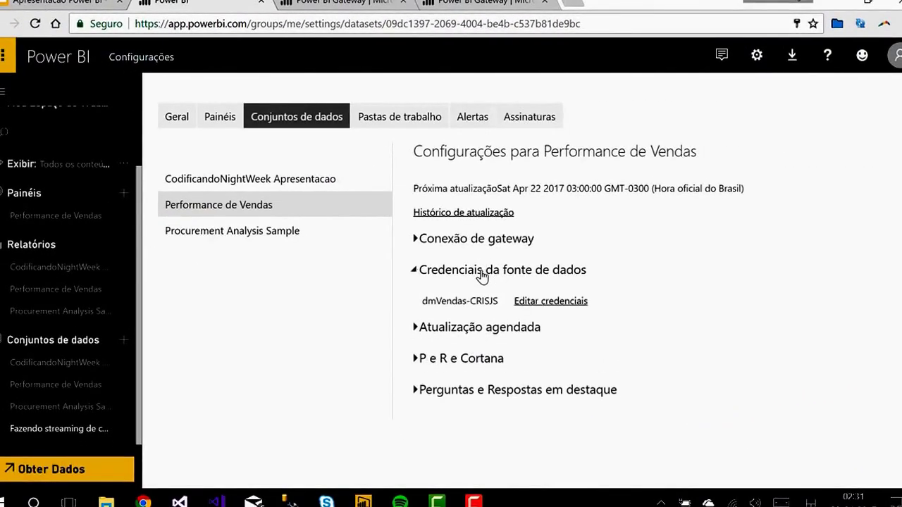
Step: Re-confirm Windows credentials for dmVendas-CRISJS and run Atualizar agora on Performance de Vendas
{"action": "left_click", "coordinate": [547, 303]}
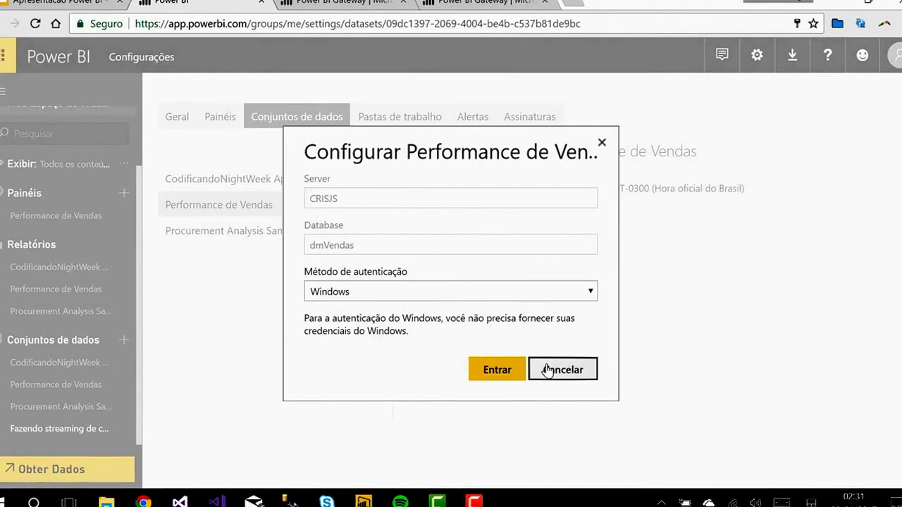
{"action": "left_click", "coordinate": [517, 369]}
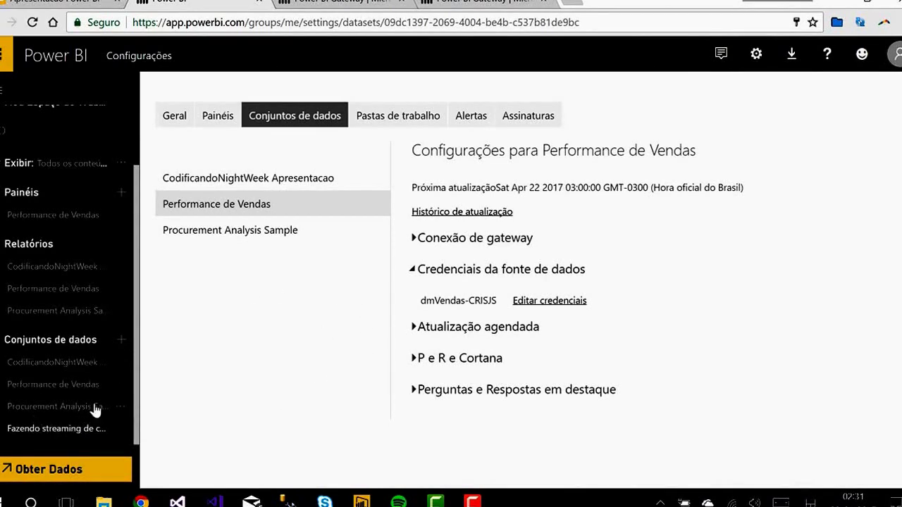
{"action": "left_click", "coordinate": [120, 386]}
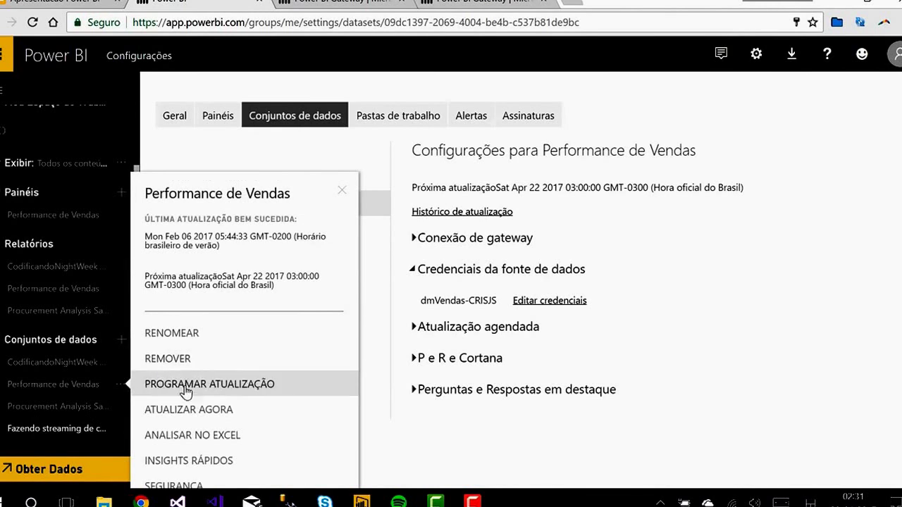
{"action": "left_click", "coordinate": [215, 413]}
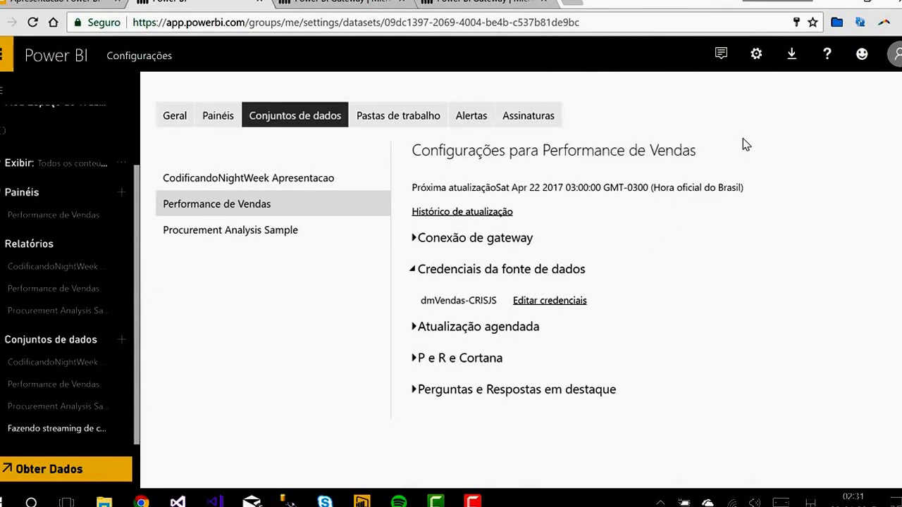
Step: Review the in-progress entry in refresh history, then open the Performance de Vendas report
{"action": "left_click", "coordinate": [485, 214]}
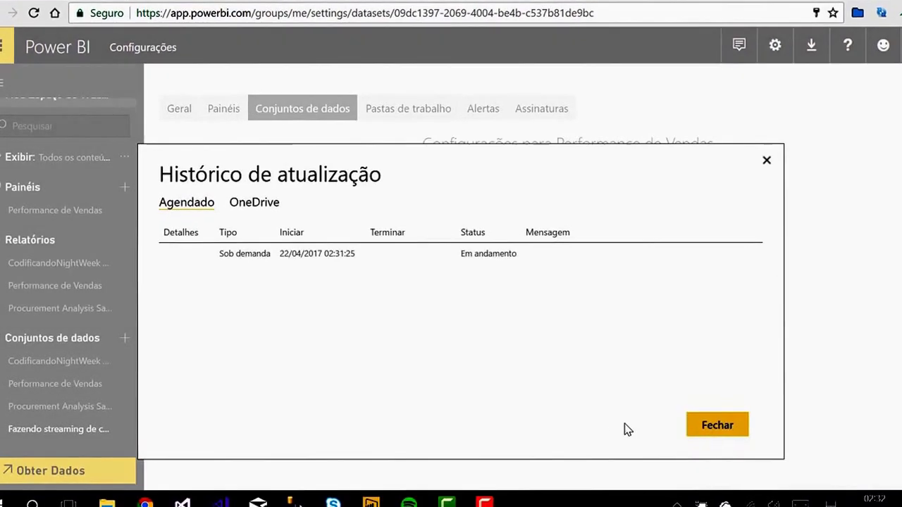
{"action": "left_click", "coordinate": [720, 428]}
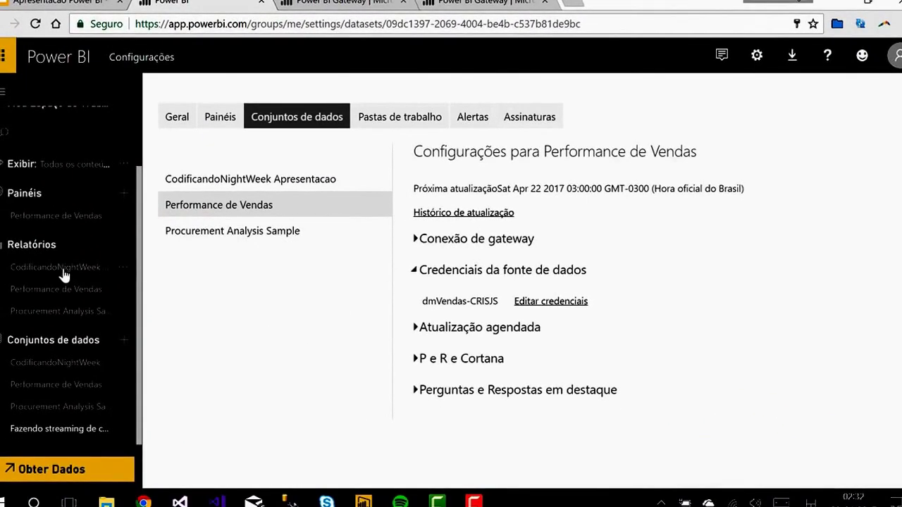
{"action": "left_click", "coordinate": [71, 291]}
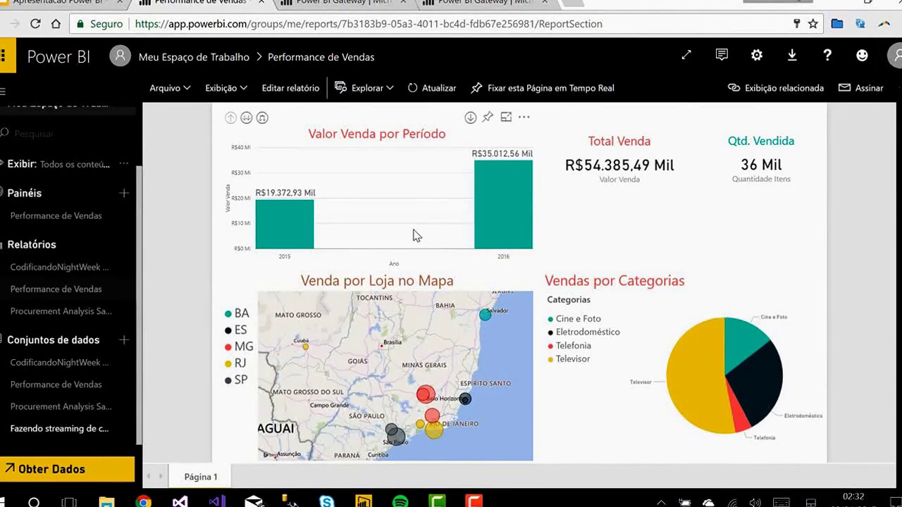
Step: Open the Performance de Vendas dataset's scheduled refresh settings from its options menu
{"action": "mouse_move", "coordinate": [493, 211]}
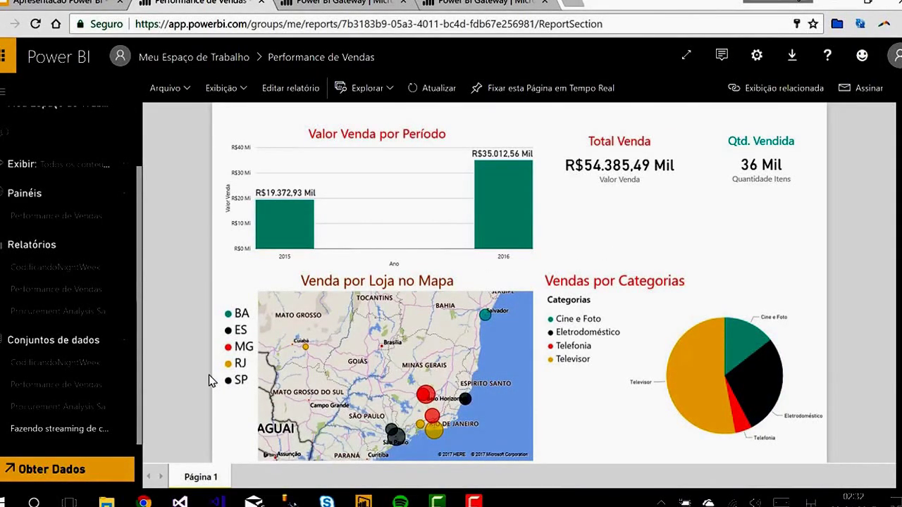
{"action": "left_click", "coordinate": [121, 395]}
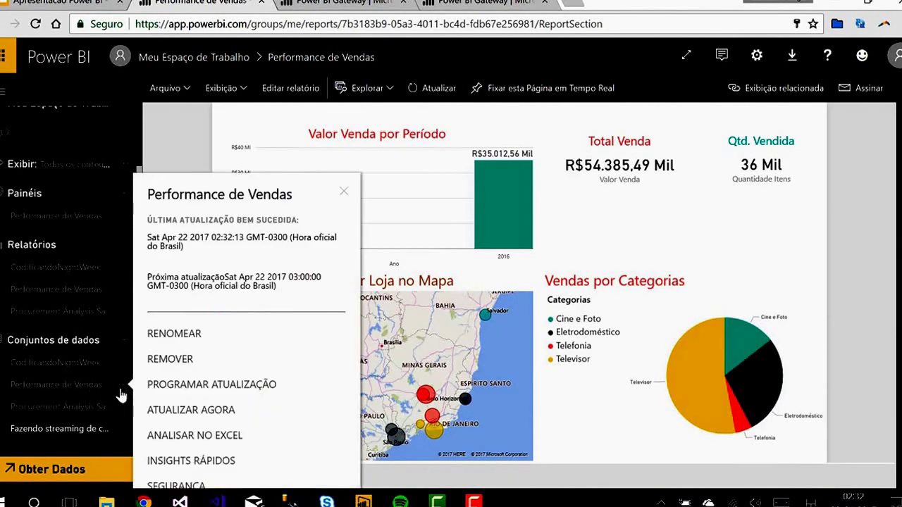
{"action": "left_click", "coordinate": [127, 381]}
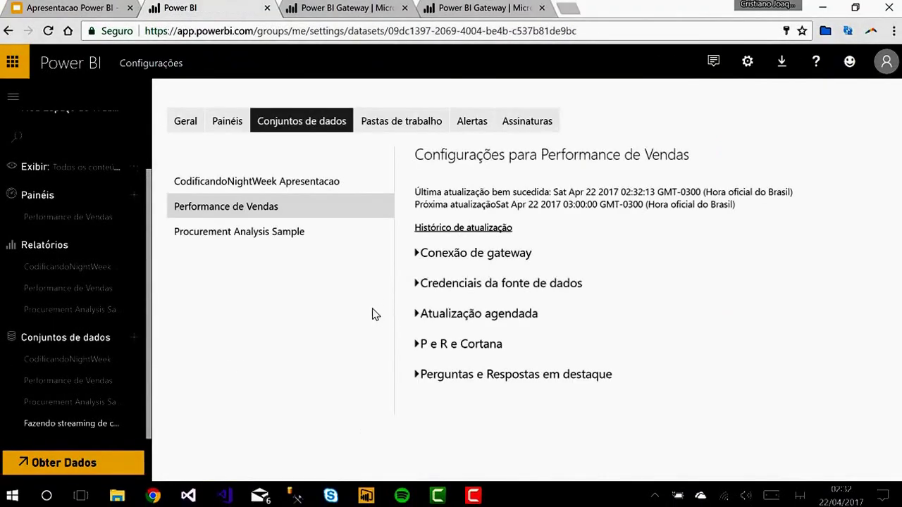
Step: Review the scheduled refresh: Daily frequency with the first time kept at 3:00
{"action": "left_click", "coordinate": [425, 314]}
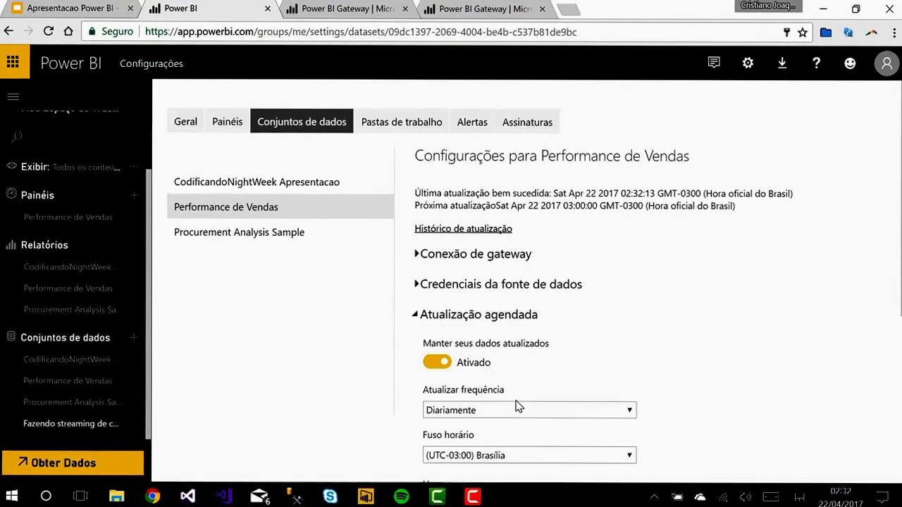
{"action": "scroll", "coordinate": [511, 394], "scroll_direction": "down", "scroll_amount": 1}
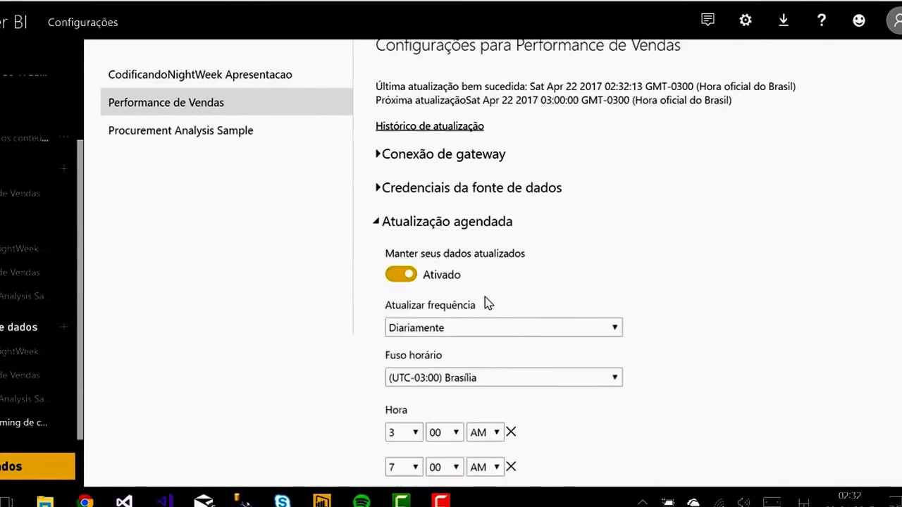
{"action": "left_click", "coordinate": [518, 329]}
{"action": "left_click", "coordinate": [504, 345]}
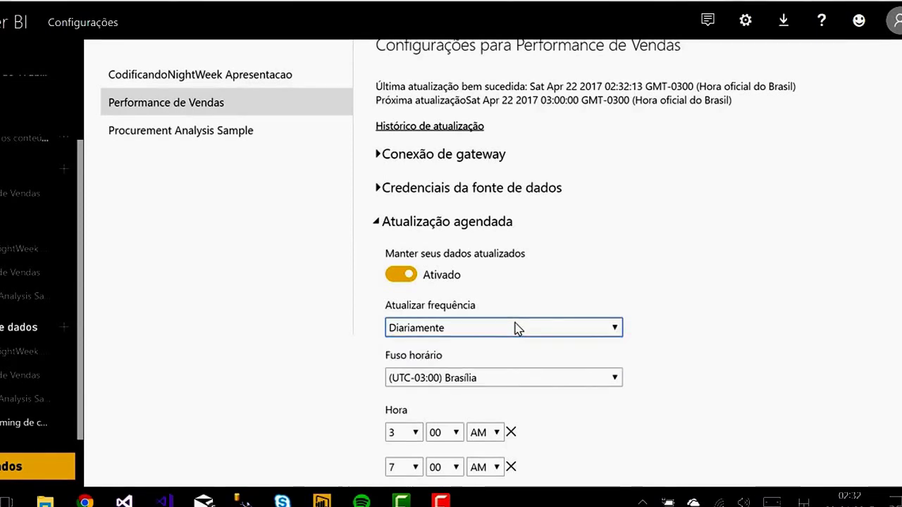
{"action": "scroll", "coordinate": [511, 402], "scroll_direction": "down", "scroll_amount": 1}
{"action": "scroll", "coordinate": [511, 400], "scroll_direction": "down", "scroll_amount": 3}
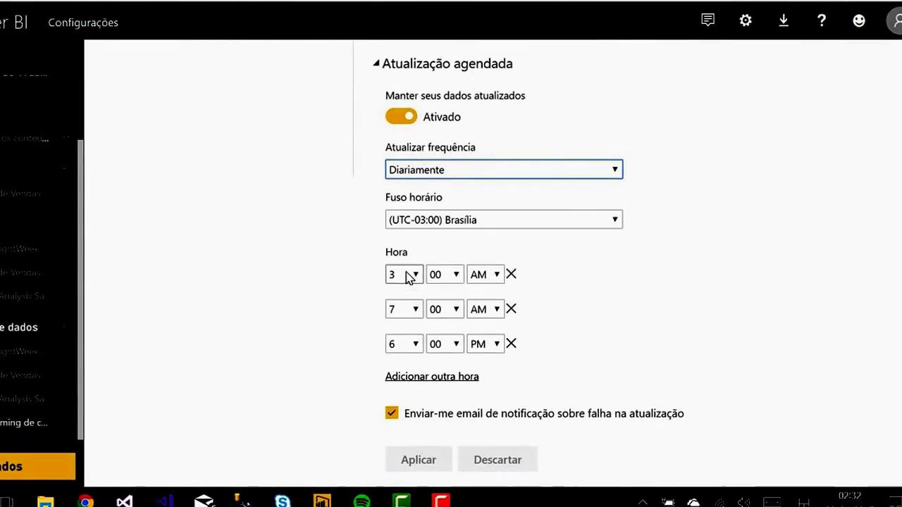
{"action": "left_click", "coordinate": [406, 276]}
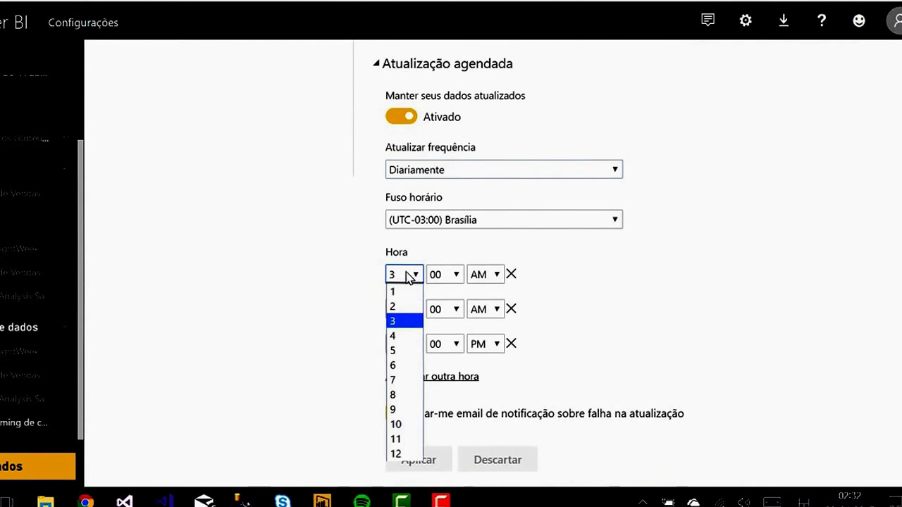
{"action": "left_click", "coordinate": [455, 276]}
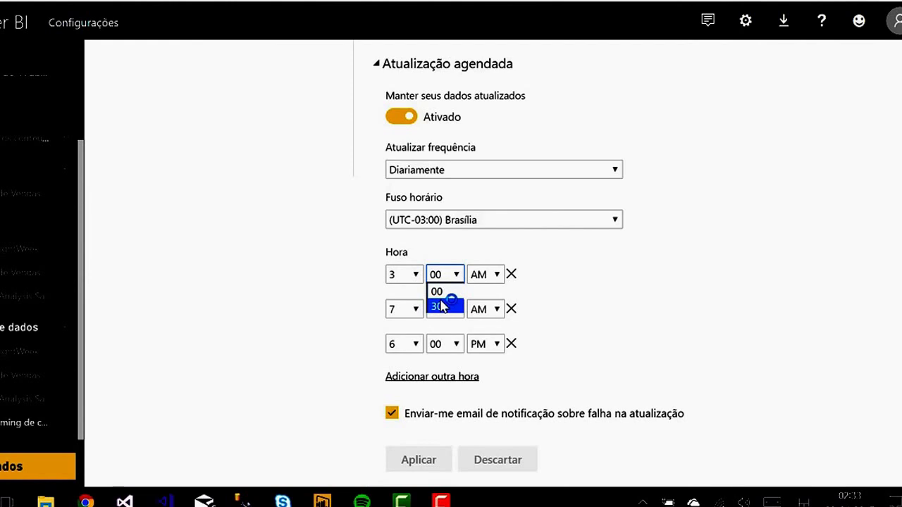
{"action": "left_click", "coordinate": [645, 301]}
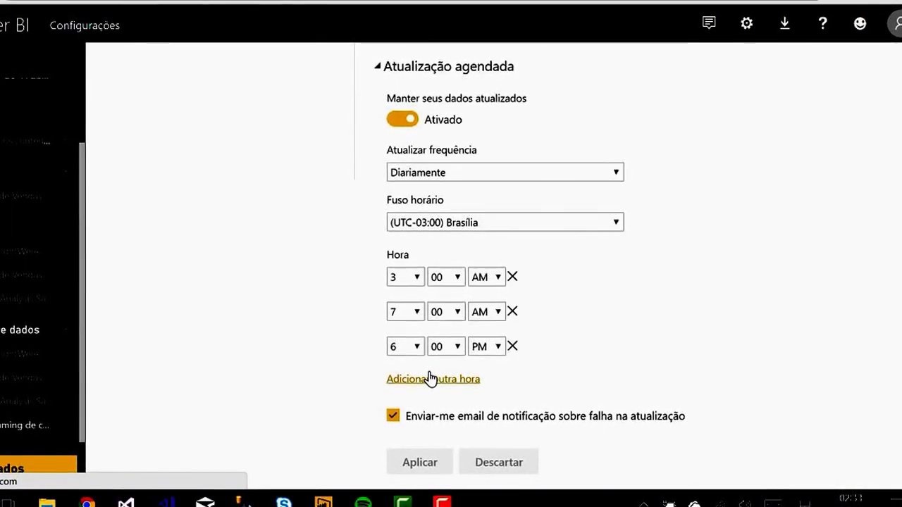
Step: Present the Data Gateway Google Slides presentation full-screen
{"action": "scroll", "coordinate": [604, 304], "scroll_direction": "down", "scroll_amount": 1}
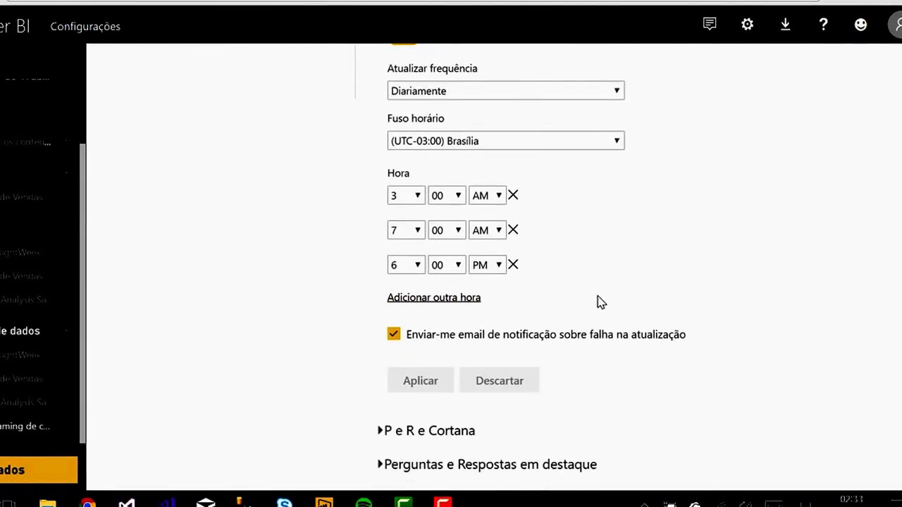
{"action": "scroll", "coordinate": [596, 300], "scroll_direction": "up", "scroll_amount": 4}
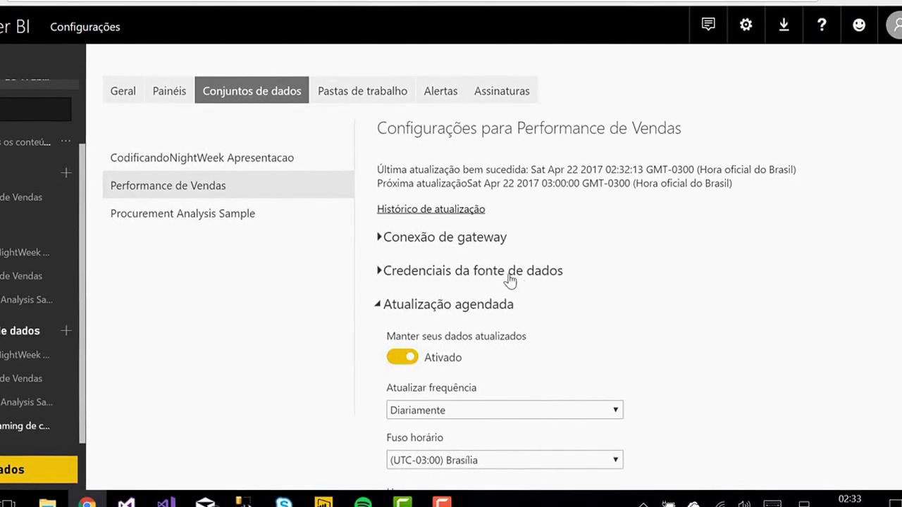
{"action": "left_click", "coordinate": [394, 0]}
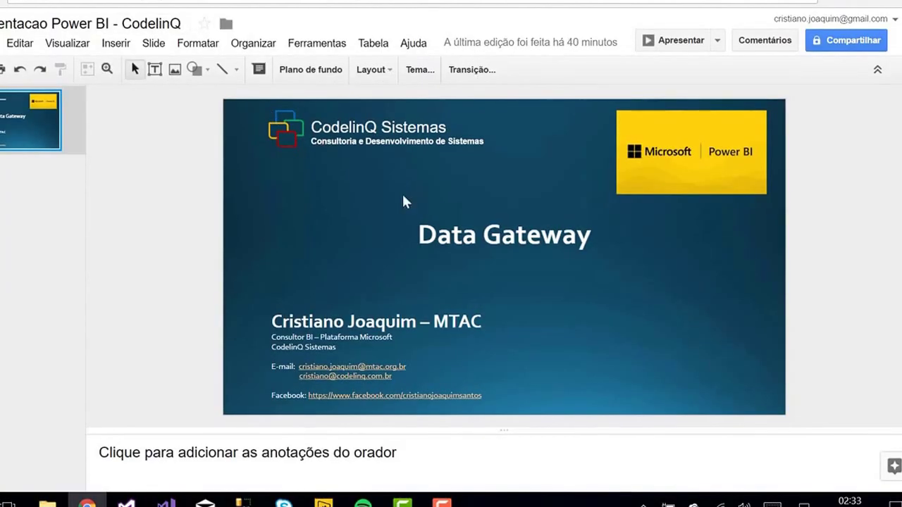
{"action": "left_click", "coordinate": [655, 42]}
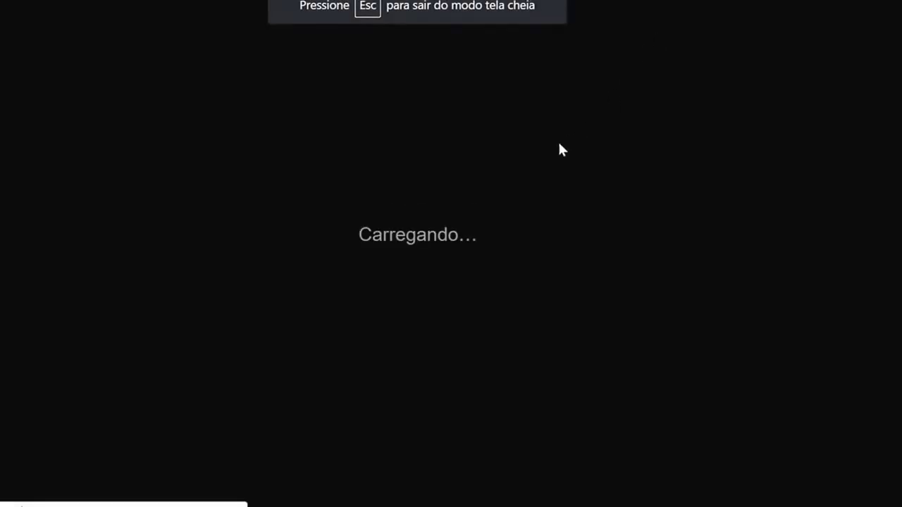